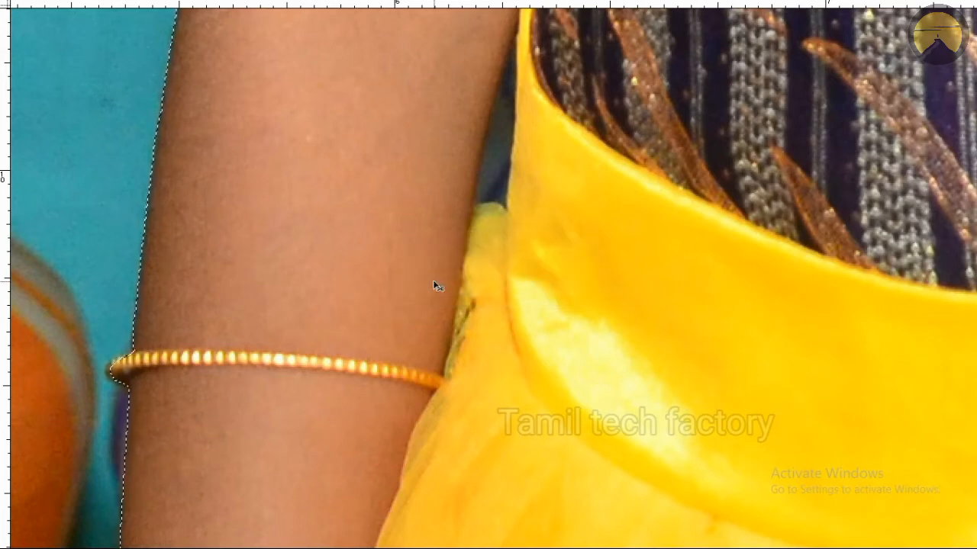
# Step: Copy the selected girl from DSC_7987.JPG onto a new layer above the background
pyautogui.hotkey('ctrl', 'j')
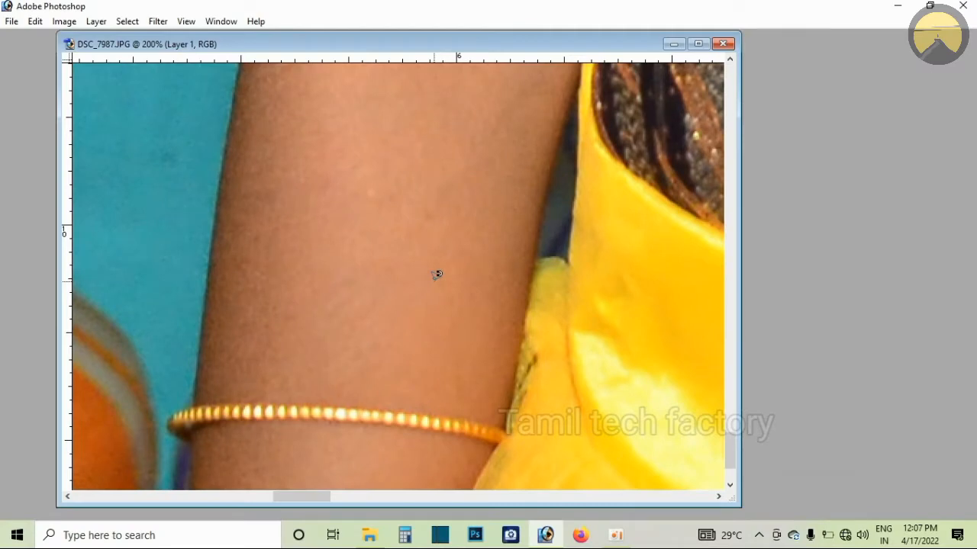
pyautogui.press('Tab')
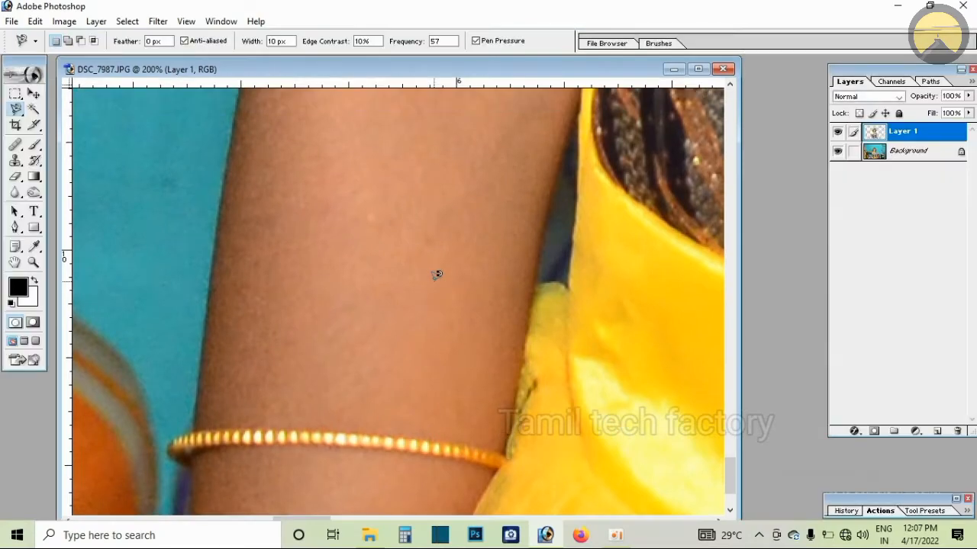
pyautogui.hotkey('ctrl', '0')
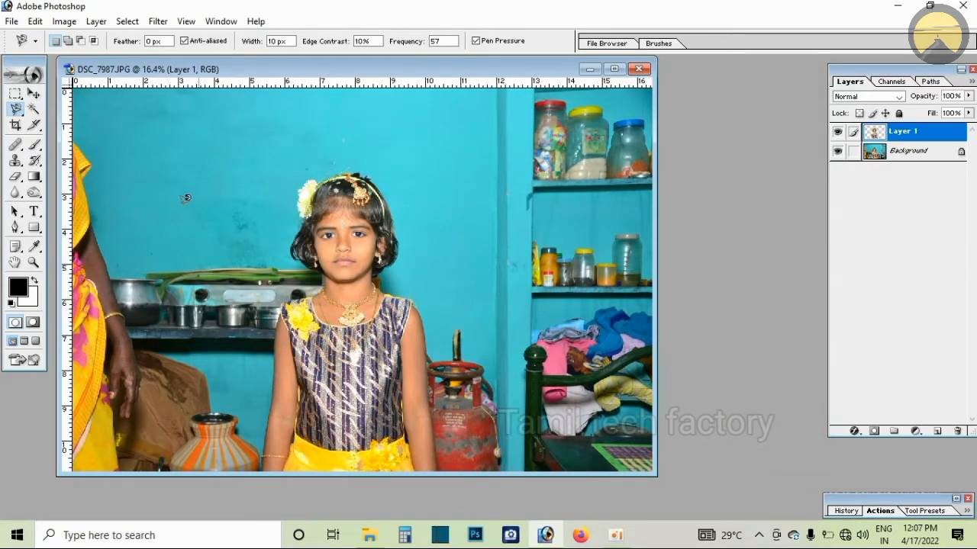
pyautogui.click(37, 93)
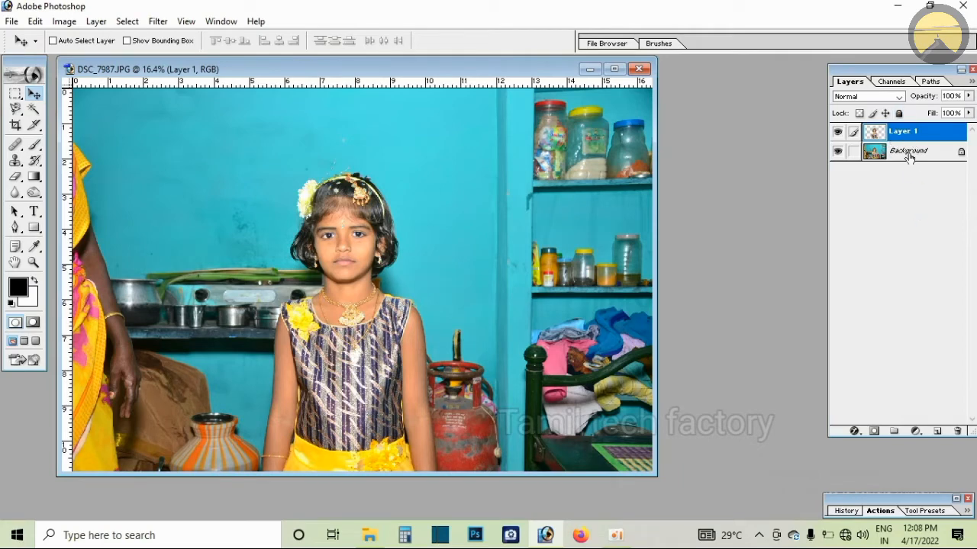
pyautogui.hotkey('ctrl', 'z')
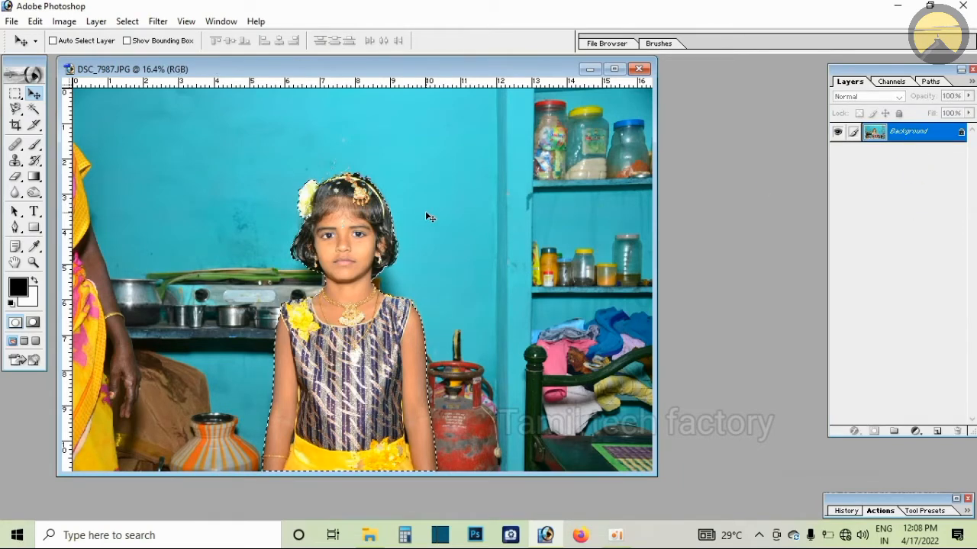
pyautogui.hotkey('ctrl', 'j')
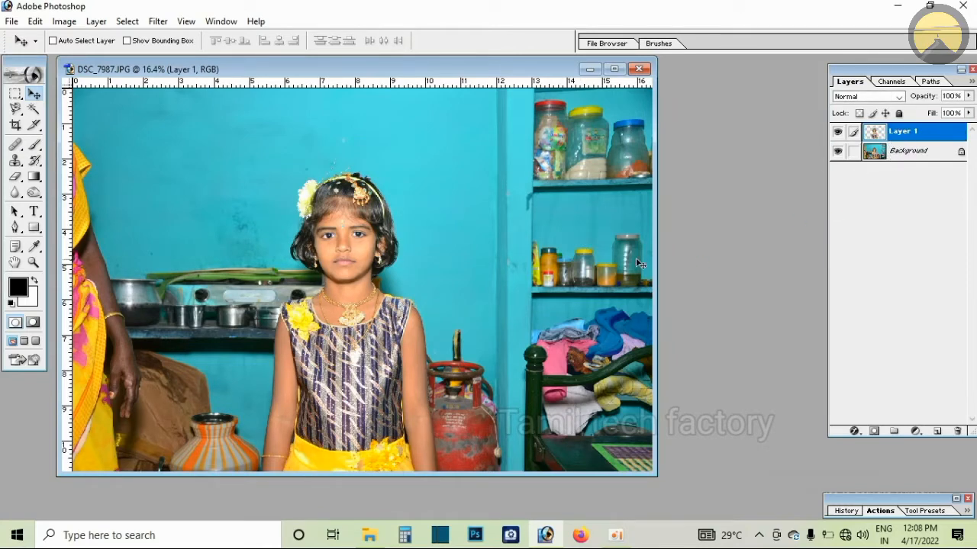
pyautogui.press('super+d')
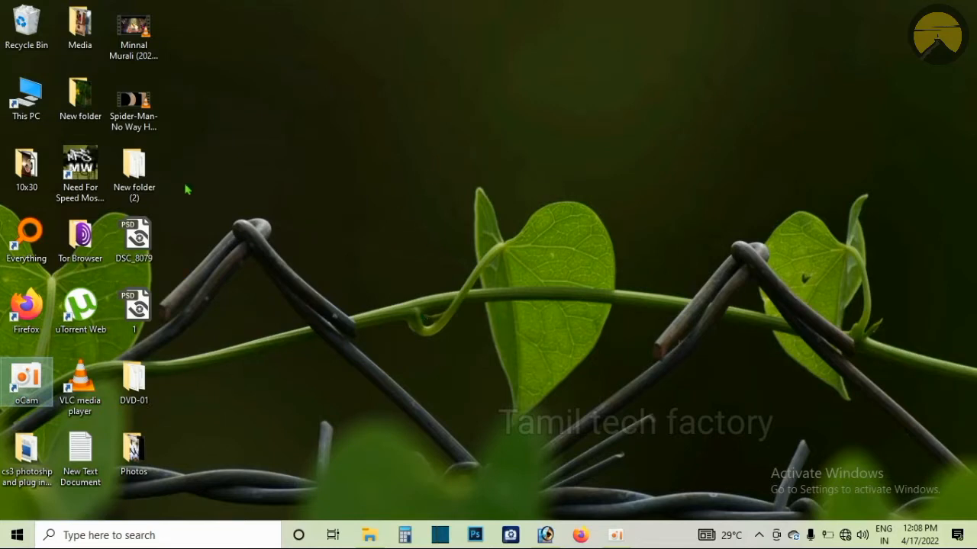
pyautogui.doubleClick(80, 96)
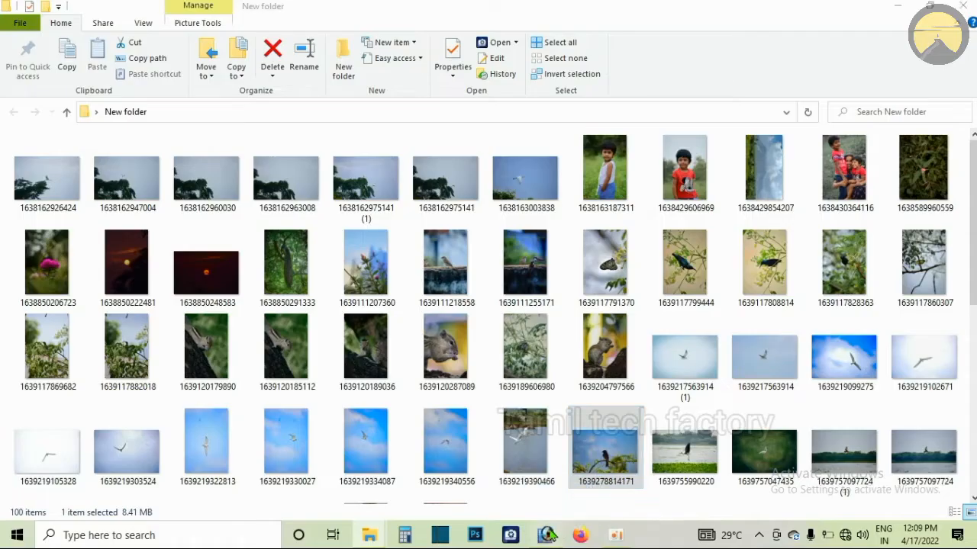
pyautogui.moveTo(620, 450); pyautogui.dragTo(545, 370)
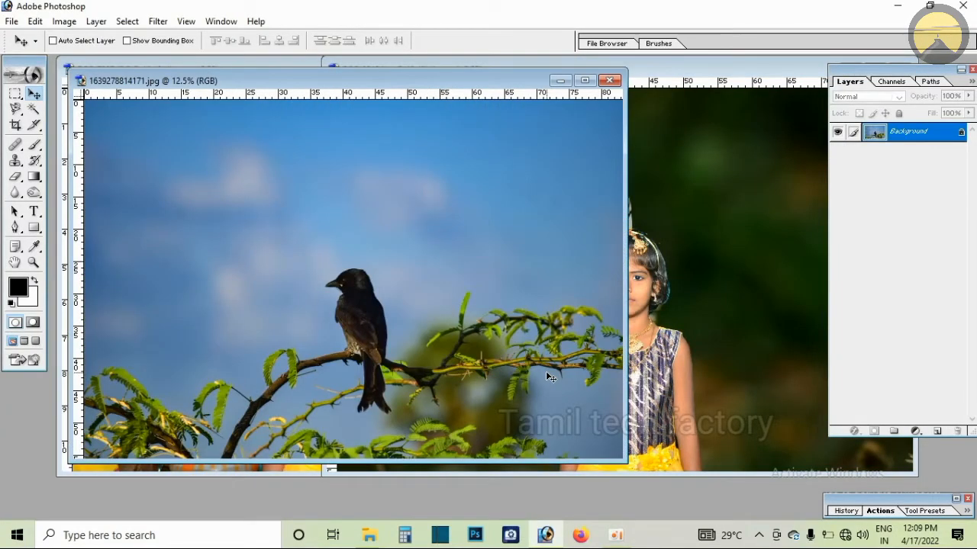
# Step: Copy the cut-out girl from the dark flower image into the bird photo and position her over the bird
pyautogui.hotkey('ctrl', '0')
pyautogui.click(750, 277)
pyautogui.moveTo(595, 386); pyautogui.dragTo(208, 435)
pyautogui.moveTo(207, 366); pyautogui.dragTo(327, 383)
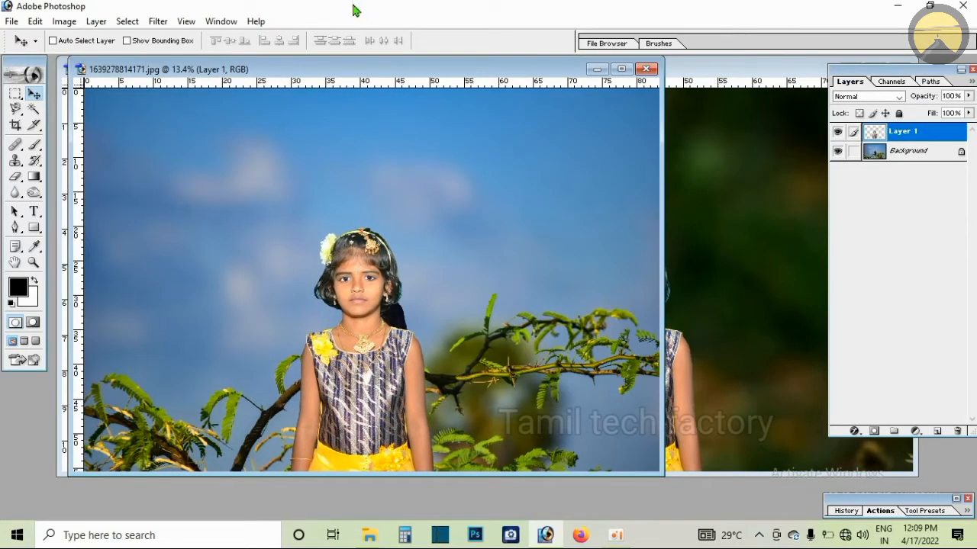
# Step: Scale the girl layer proportionally to 134% and move her so her body covers the bird
pyautogui.hotkey('ctrl', 't')
pyautogui.doubleClick(222, 42)
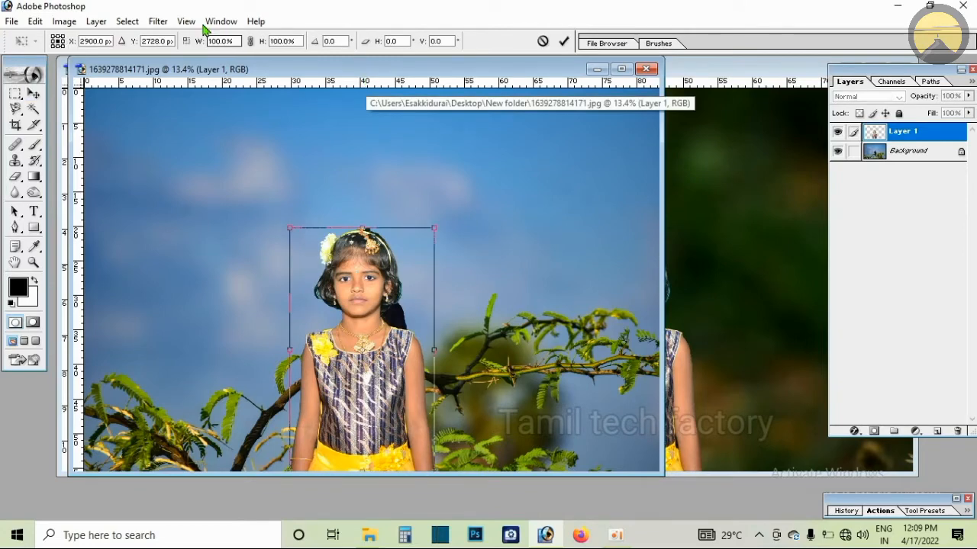
pyautogui.moveTo(220, 40); pyautogui.dragTo(197, 44)
pyautogui.press('Up')
pyautogui.press('Up')
pyautogui.press('Up')
pyautogui.press('Up')
pyautogui.press('Up')
pyautogui.press('Up')
pyautogui.press('Up')
pyautogui.press('Up')
pyautogui.press('Up')
pyautogui.press('Up')
pyautogui.press('Up')
pyautogui.press('Up')
pyautogui.press('Up')
pyautogui.press('Up')
pyautogui.press('Up')
pyautogui.press('Up')
pyautogui.press('Up')
pyautogui.press('Up')
pyautogui.press('Up')
pyautogui.press('Up')
pyautogui.press('Up')
pyautogui.press('Up')
pyautogui.press('Up')
pyautogui.press('Up')
pyautogui.press('Up')
pyautogui.press('Up')
pyautogui.press('Up')
pyautogui.press('Up')
pyautogui.press('Up')
pyautogui.press('Up')
pyautogui.press('Up')
pyautogui.moveTo(384, 334); pyautogui.dragTo(396, 297)
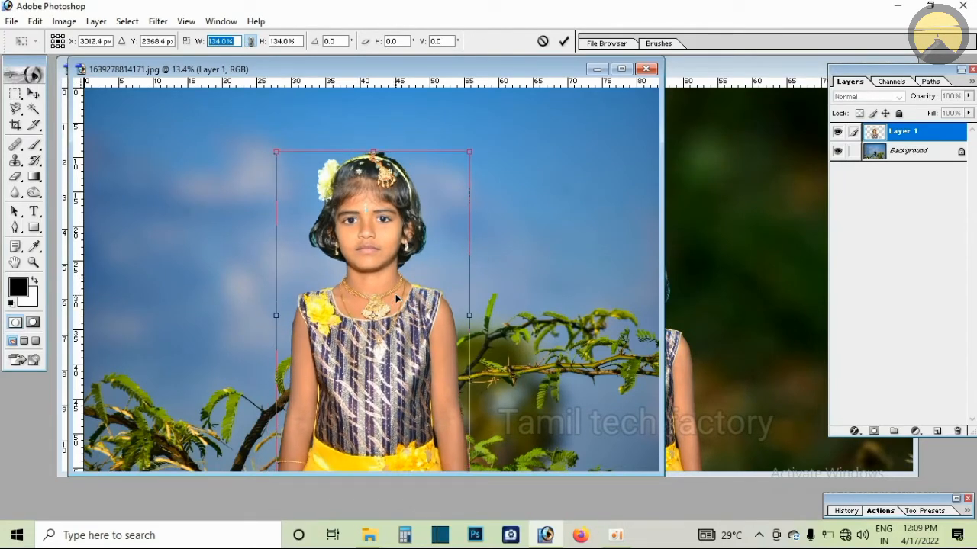
pyautogui.press('Return')
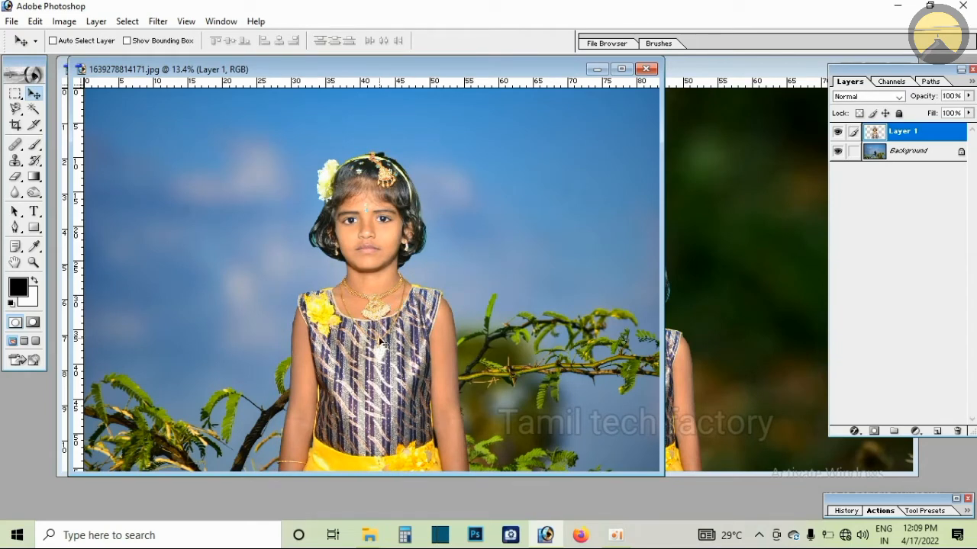
# Step: Adjust the midtones of the girl layer with Levels, darkening them slightly
pyautogui.hotkey('alt', 'i')
pyautogui.hotkey('alt', 'a')
pyautogui.hotkey('alt', 'l')
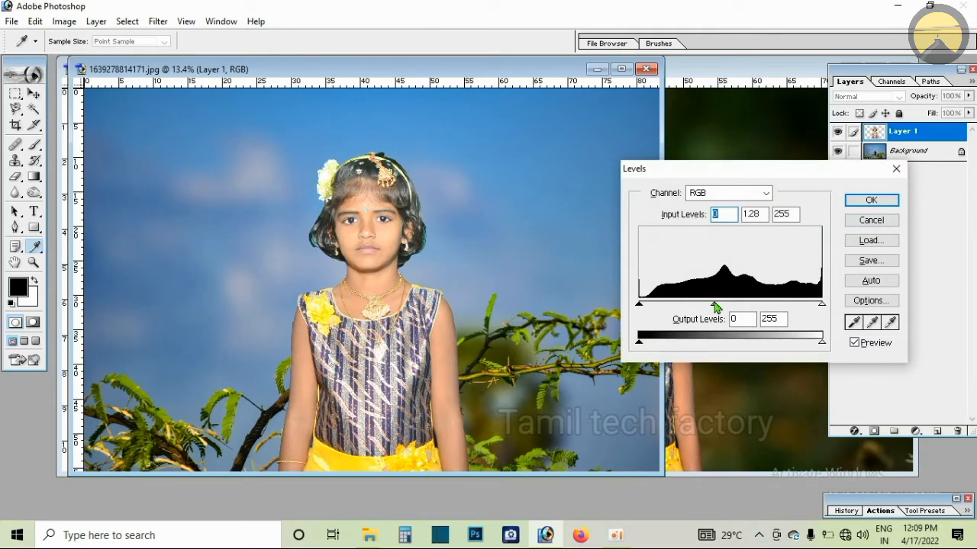
pyautogui.moveTo(729, 305)
pyautogui.mouseDown()
pyautogui.moveTo(752, 311)
pyautogui.moveTo(740, 309)
pyautogui.mouseUp()
pyautogui.press('Return')
# Step: Set the girl layer's brightness to -10 and contrast to +5
pyautogui.hotkey('alt', 'i')
pyautogui.hotkey('alt', 'a')
pyautogui.press('c')
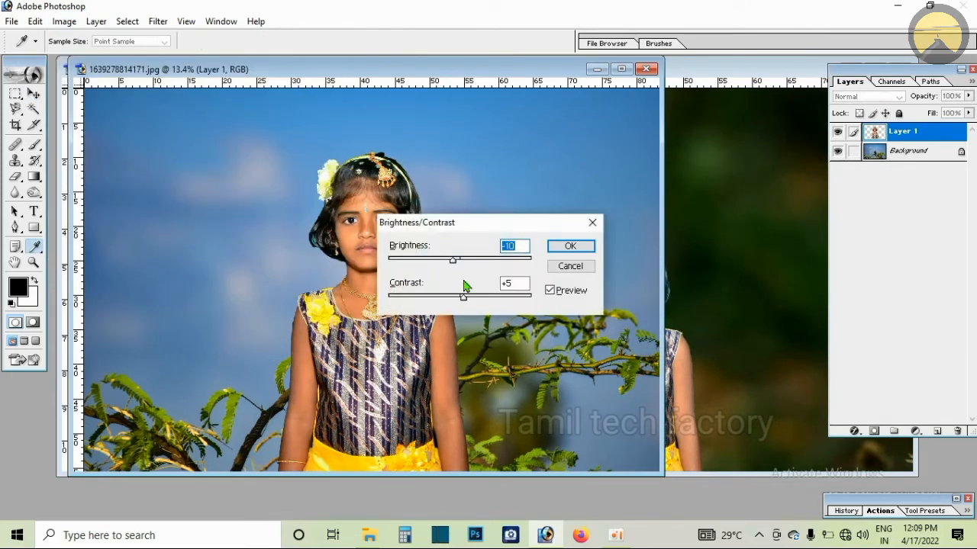
pyautogui.press('Return')
pyautogui.press('v')
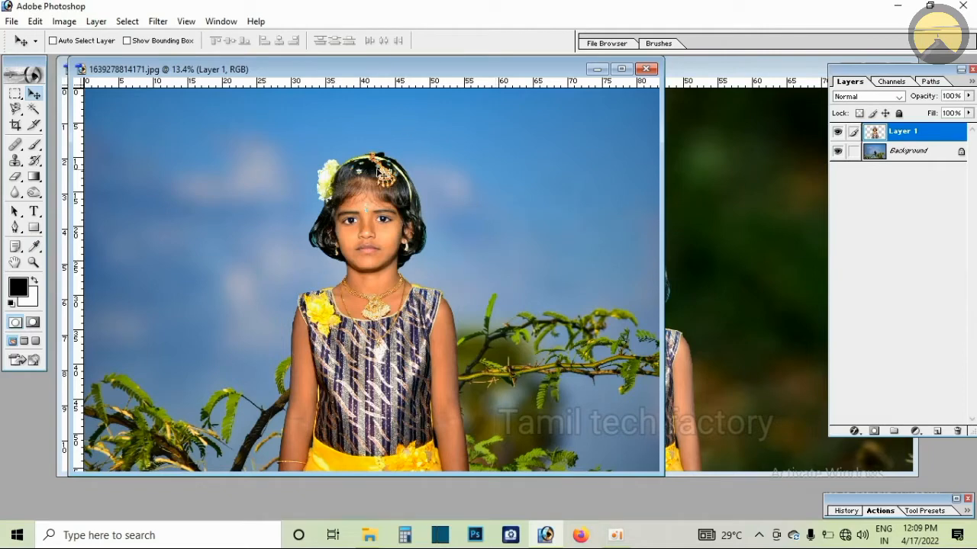
# Step: Erase the teal background showing between the lower hair strands on the image's left side with a 30-pixel eraser
pyautogui.moveTo(296, 222); pyautogui.dragTo(328, 263)
pyautogui.keyDown('ctrl'); pyautogui.click(386, 271); pyautogui.keyUp('ctrl')
pyautogui.moveTo(386, 270); pyautogui.dragTo(388, 212)
pyautogui.click(15, 176)
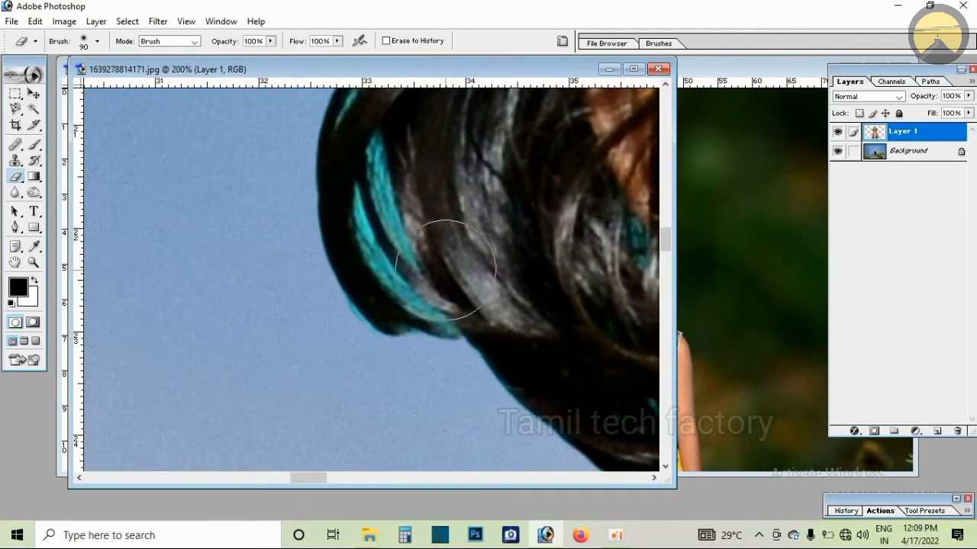
pyautogui.press('[')
pyautogui.press('[')
pyautogui.press('[')
pyautogui.press('[')
pyautogui.press('[')
pyautogui.press('[')
pyautogui.moveTo(424, 314)
pyautogui.mouseDown()
pyautogui.moveTo(384, 274)
pyautogui.moveTo(393, 271)
pyautogui.moveTo(365, 160)
pyautogui.moveTo(390, 250)
pyautogui.mouseUp()
pyautogui.press('space')
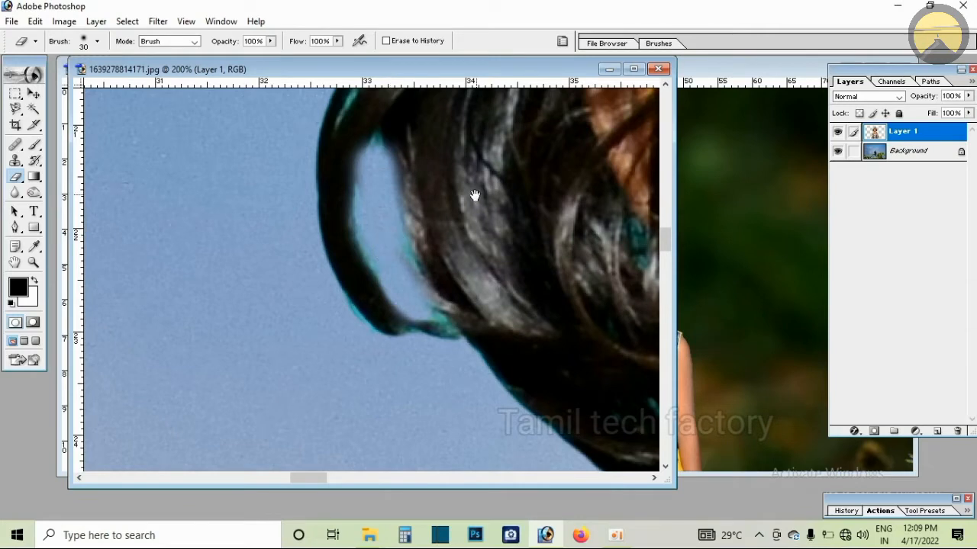
# Step: Erase the remaining teal patch higher up along the left edge of the girl's hair
pyautogui.moveTo(474, 210); pyautogui.dragTo(452, 337)
pyautogui.moveTo(342, 209)
pyautogui.mouseDown()
pyautogui.moveTo(355, 185)
pyautogui.moveTo(323, 219)
pyautogui.moveTo(328, 233)
pyautogui.moveTo(366, 177)
pyautogui.moveTo(369, 234)
pyautogui.mouseUp()
pyautogui.press('space')
pyautogui.click(364, 217)
pyautogui.press('space')
# Step: Erase the teal remnants at the upper part of the hair on the image's right side
pyautogui.moveTo(588, 210)
pyautogui.mouseDown()
pyautogui.moveTo(450, 294)
pyautogui.moveTo(240, 327)
pyautogui.mouseUp()
pyautogui.hotkey('ctrl', 'Tab')
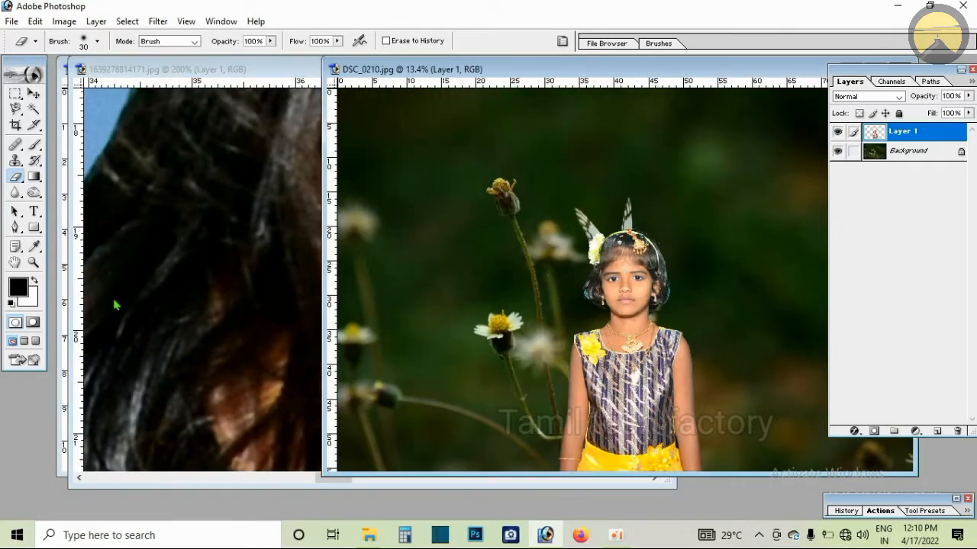
pyautogui.click(148, 305)
pyautogui.press('space')
pyautogui.moveTo(360, 309); pyautogui.dragTo(66, 282)
pyautogui.moveTo(577, 264); pyautogui.dragTo(2, 256)
pyautogui.moveTo(494, 258)
pyautogui.mouseDown()
pyautogui.moveTo(480, 216)
pyautogui.moveTo(447, 307)
pyautogui.mouseUp()
pyautogui.click(459, 205)
pyautogui.moveTo(450, 200); pyautogui.dragTo(436, 136)
# Step: Erase the thin teal gaps between the outer hair strands on the image's right side with a 10-pixel eraser
pyautogui.press('space')
pyautogui.moveTo(490, 263); pyautogui.dragTo(473, 187)
pyautogui.press('[')
pyautogui.press('[')
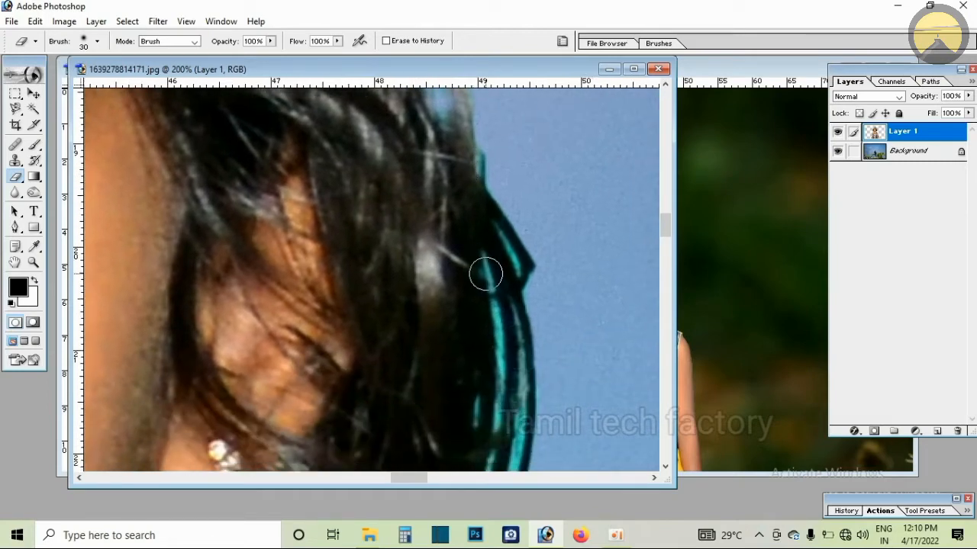
pyautogui.moveTo(483, 256)
pyautogui.mouseDown()
pyautogui.moveTo(488, 268)
pyautogui.moveTo(502, 408)
pyautogui.moveTo(495, 315)
pyautogui.moveTo(467, 292)
pyautogui.mouseUp()
pyautogui.press('space')
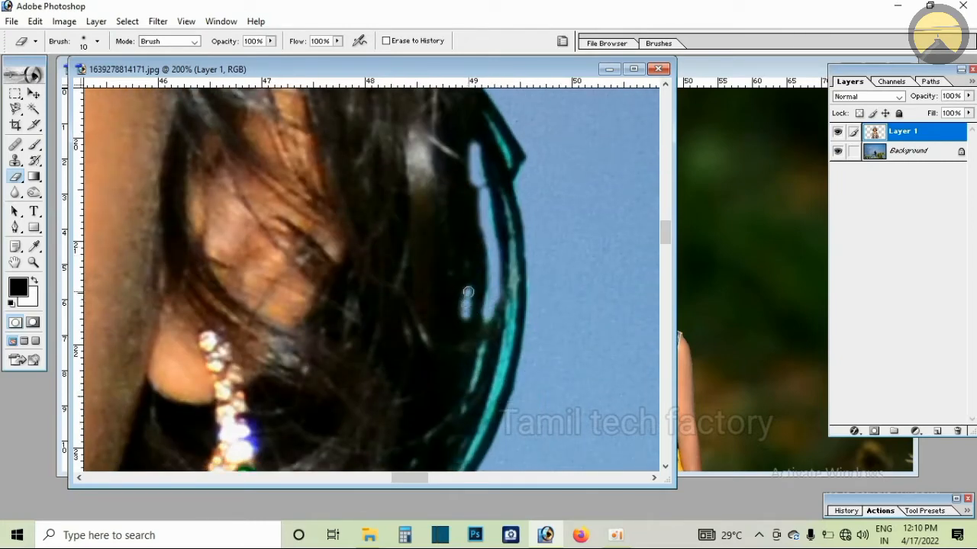
pyautogui.hotkey('ctrl', '0')
pyautogui.press('v')
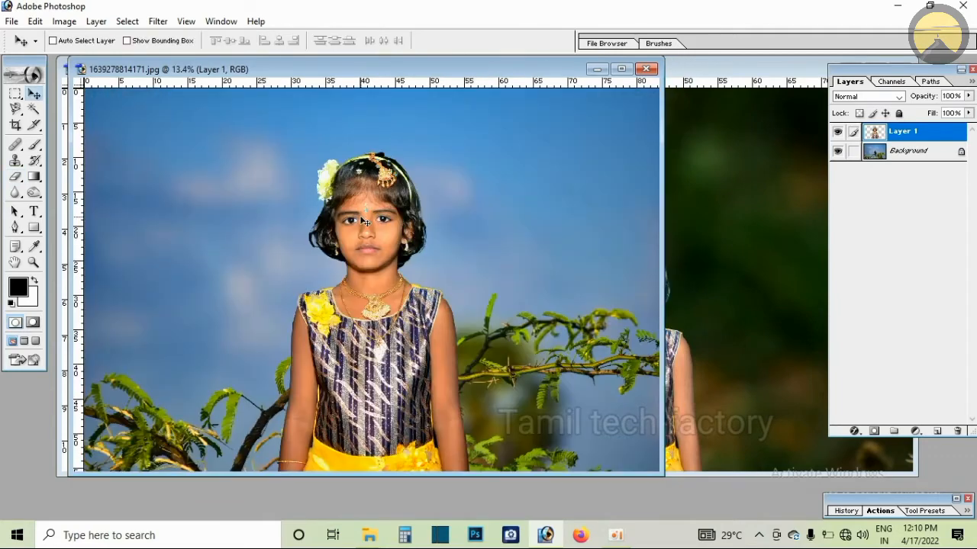
# Step: Crop the bird composite to a portrait frame of about 4 by 6 inches, centred around the girl
pyautogui.click(15, 125)
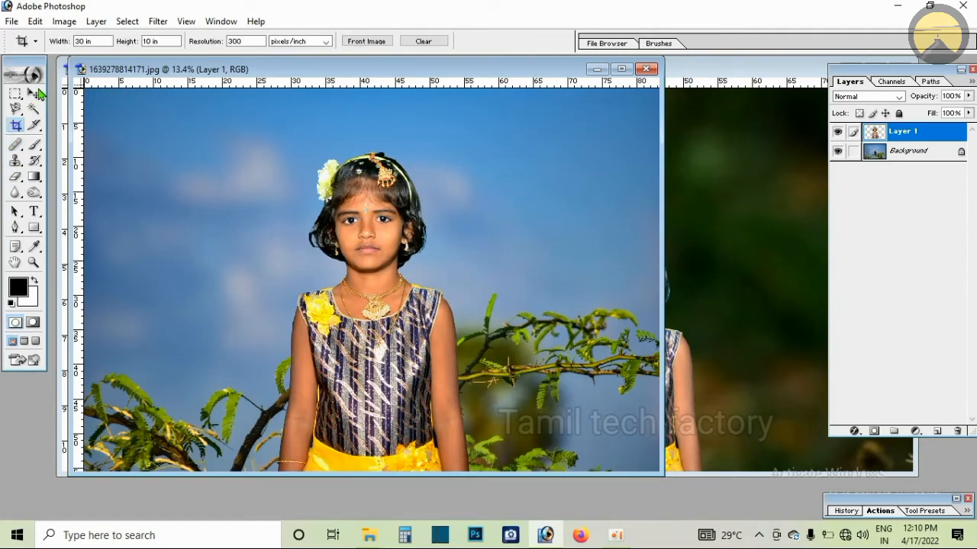
pyautogui.doubleClick(78, 40)
pyautogui.moveTo(904, 546); pyautogui.dragTo(904, 546)
pyautogui.moveTo(383, 272); pyautogui.dragTo(406, 278)
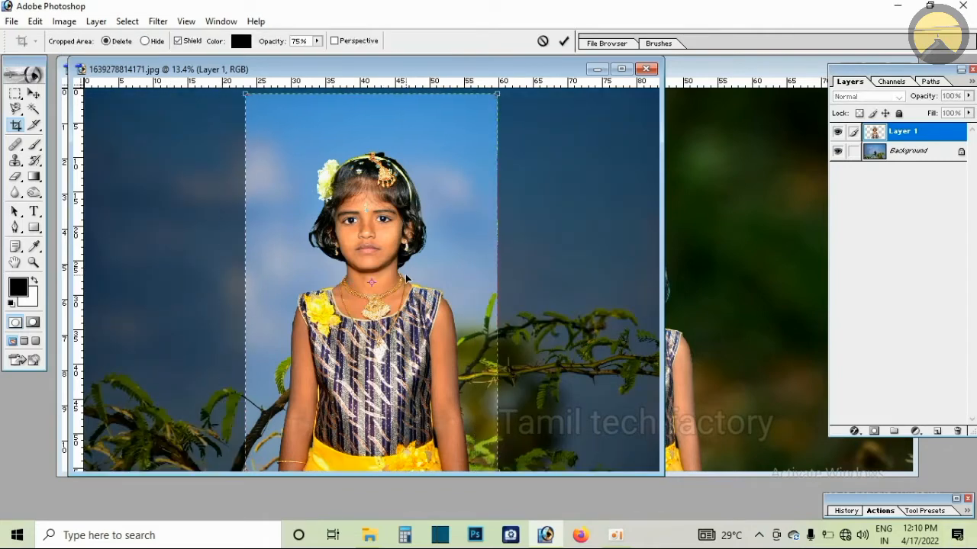
pyautogui.press('Right')
pyautogui.press('Right')
pyautogui.press('Right')
pyautogui.press('Right')
pyautogui.press('Right')
pyautogui.press('Right')
pyautogui.press('Right')
pyautogui.press('Right')
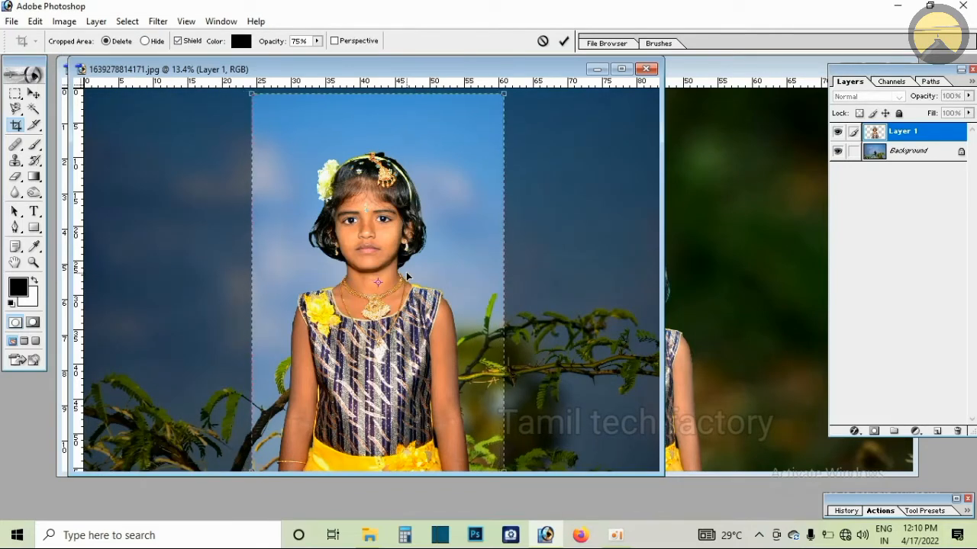
pyautogui.doubleClick(404, 287)
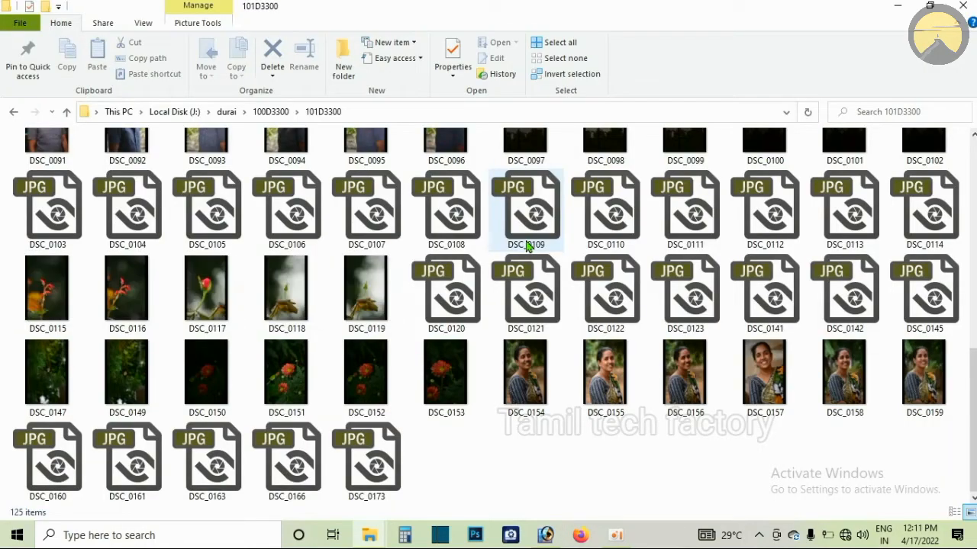
# Step: Open DSC_0119.JPG from the 101D3300 folder in Photoshop and rotate its canvas 90° counterclockwise
pyautogui.click(355, 276)
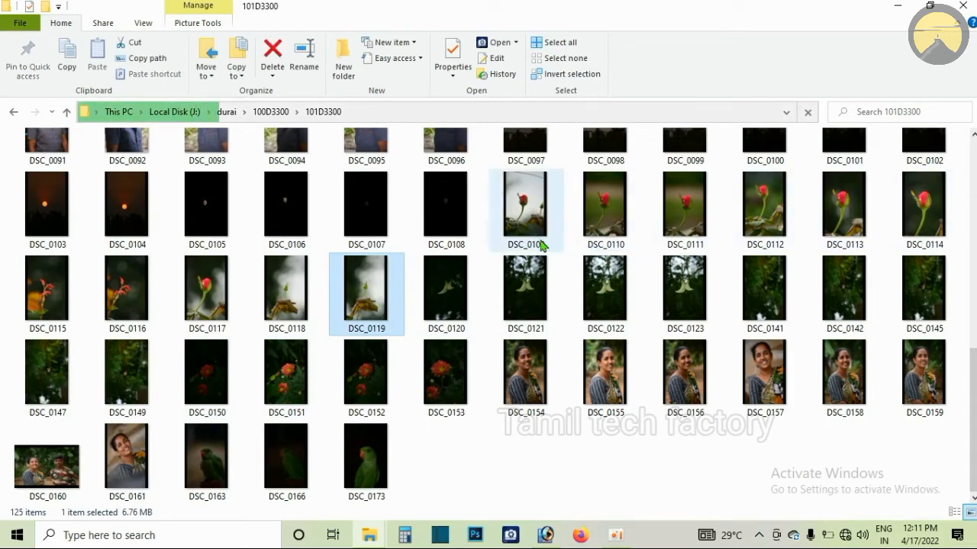
pyautogui.moveTo(367, 293); pyautogui.dragTo(558, 412)
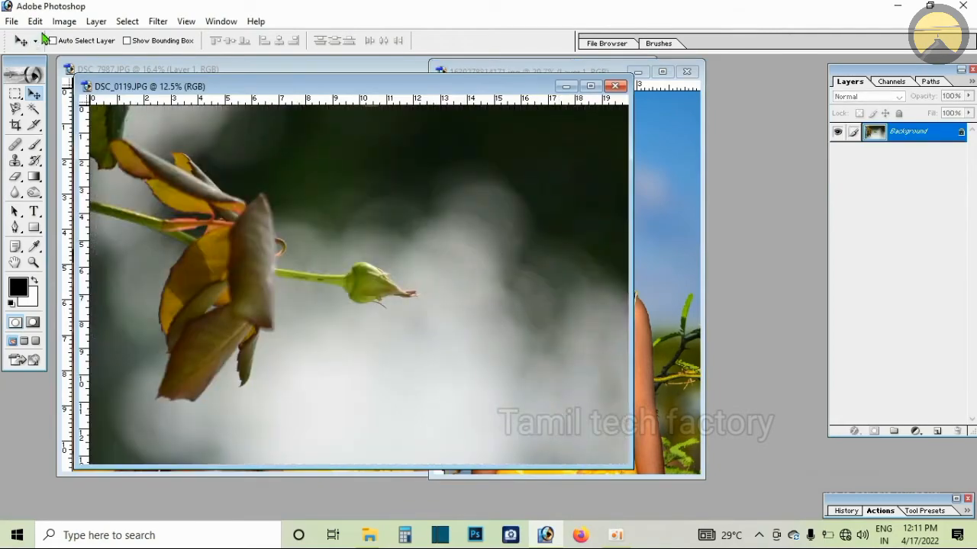
pyautogui.click(64, 21)
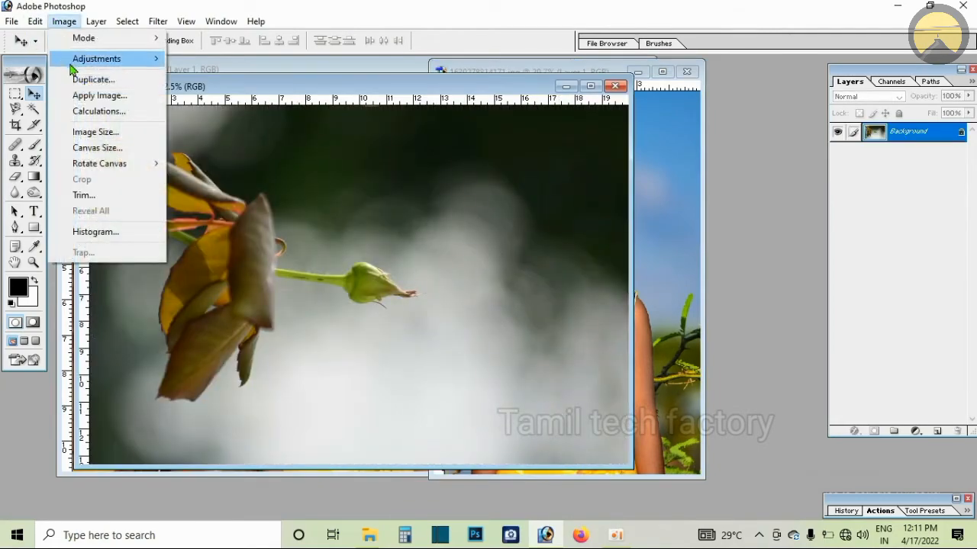
pyautogui.moveTo(131, 163)
pyautogui.click(210, 196)
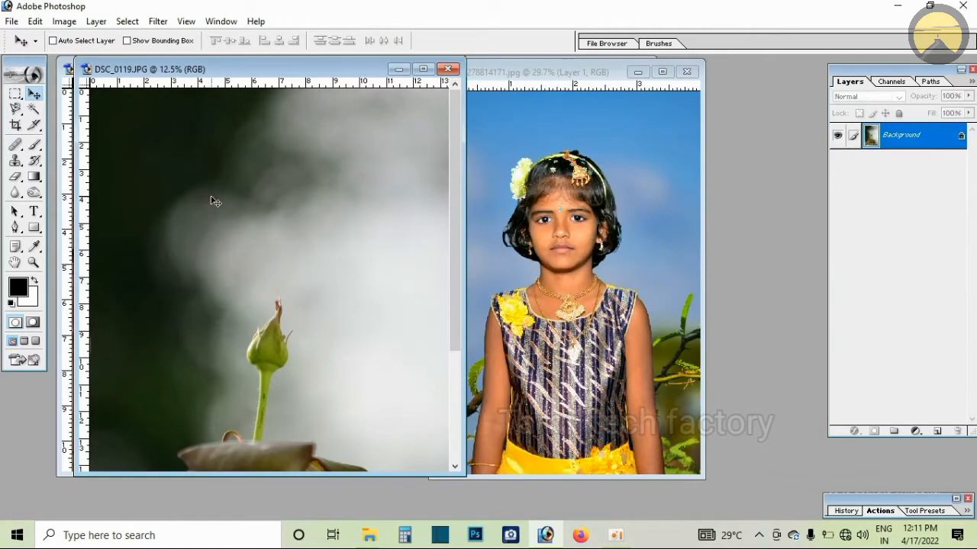
pyautogui.hotkey('ctrl', '0')
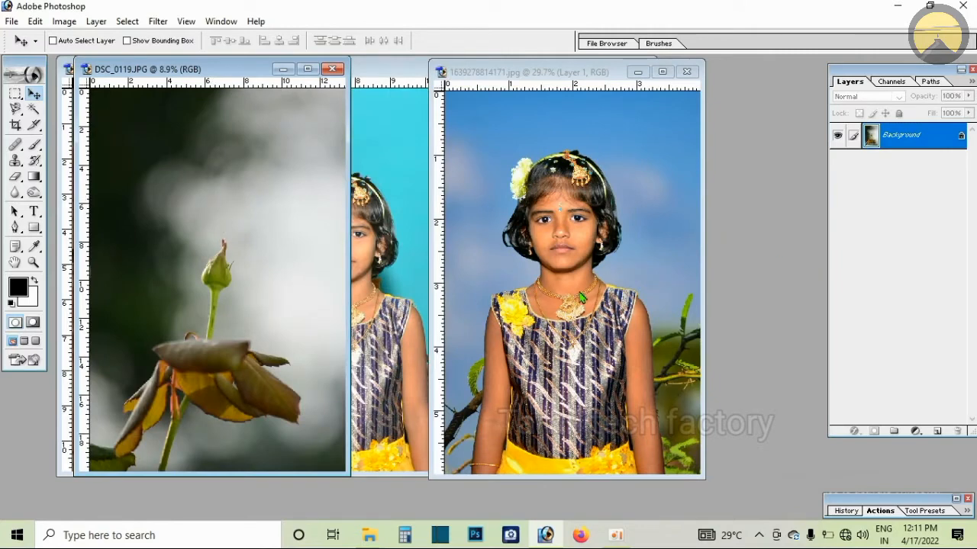
# Step: Copy the girl cutout from the blue-sky composite into the DSC_0119 rosebud photo and scale it proportionally to 300%
pyautogui.click(582, 298)
pyautogui.moveTo(587, 314); pyautogui.dragTo(208, 352)
pyautogui.hotkey('ctrl', 't')
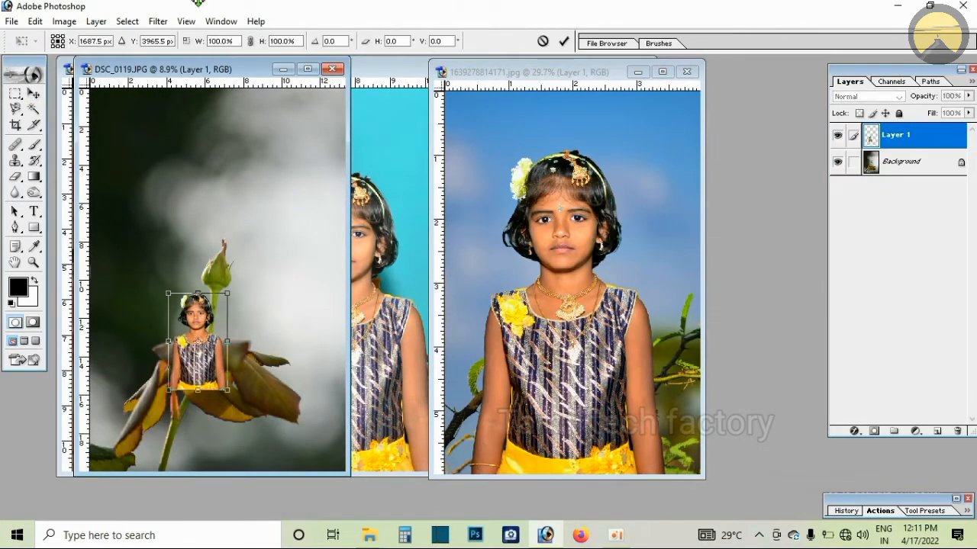
pyautogui.click(221, 40)
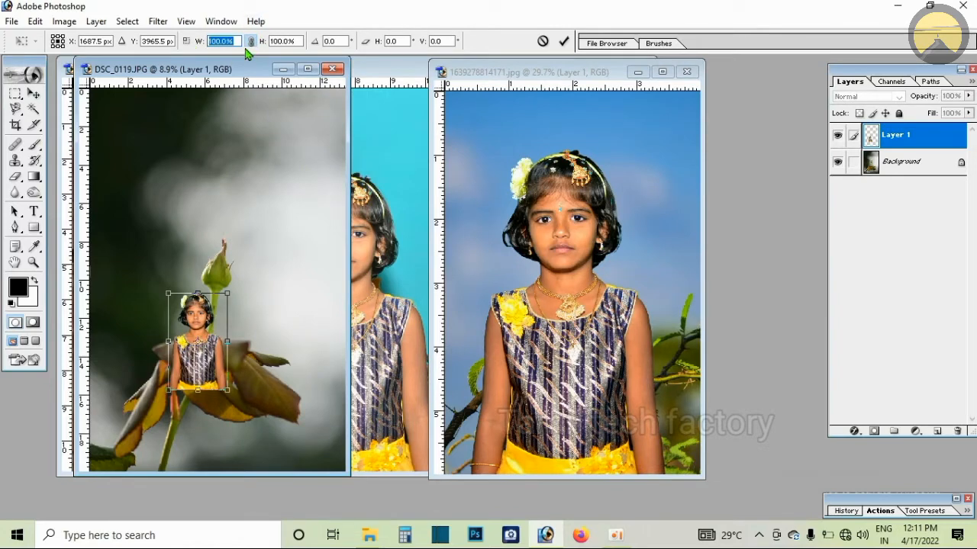
pyautogui.write('300')
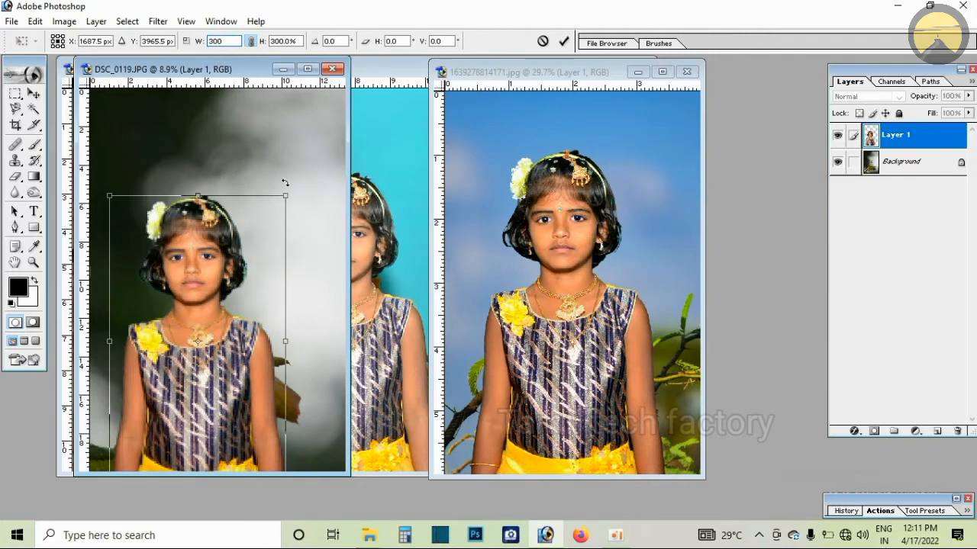
# Step: Centre the girl in the rosebud photo with her skirt at the lower edge and enlarge her slightly beyond 300%
pyautogui.moveTo(198, 341); pyautogui.dragTo(224, 294)
pyautogui.moveTo(209, 409); pyautogui.dragTo(232, 392)
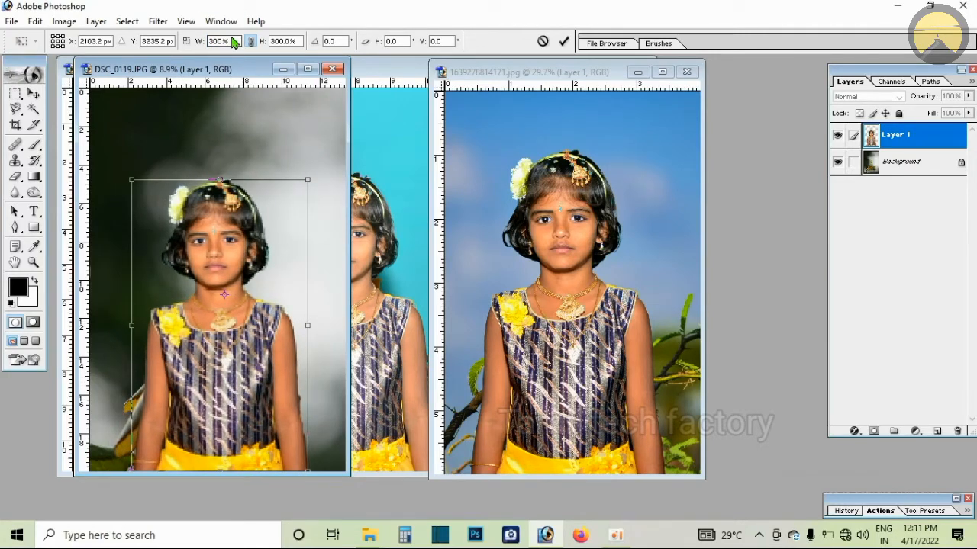
pyautogui.moveTo(228, 43); pyautogui.dragTo(202, 43)
pyautogui.press('Up')
pyautogui.press('Up')
pyautogui.press('Up')
pyautogui.press('Up')
pyautogui.press('Up')
pyautogui.press('Up')
pyautogui.press('Up')
pyautogui.press('Up')
pyautogui.press('Up')
pyautogui.press('Up')
pyautogui.press('Up')
pyautogui.press('Up')
pyautogui.press('Up')
pyautogui.press('Up')
pyautogui.press('Up')
pyautogui.press('Up')
pyautogui.press('Up')
pyautogui.press('Up')
pyautogui.press('Up')
pyautogui.press('Up')
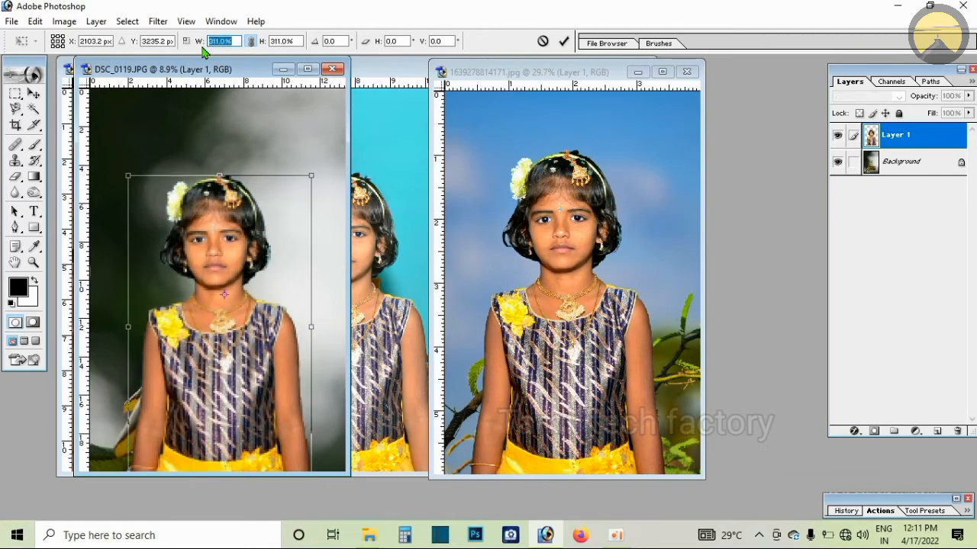
pyautogui.press('Up')
pyautogui.press('Up')
pyautogui.press('Return')
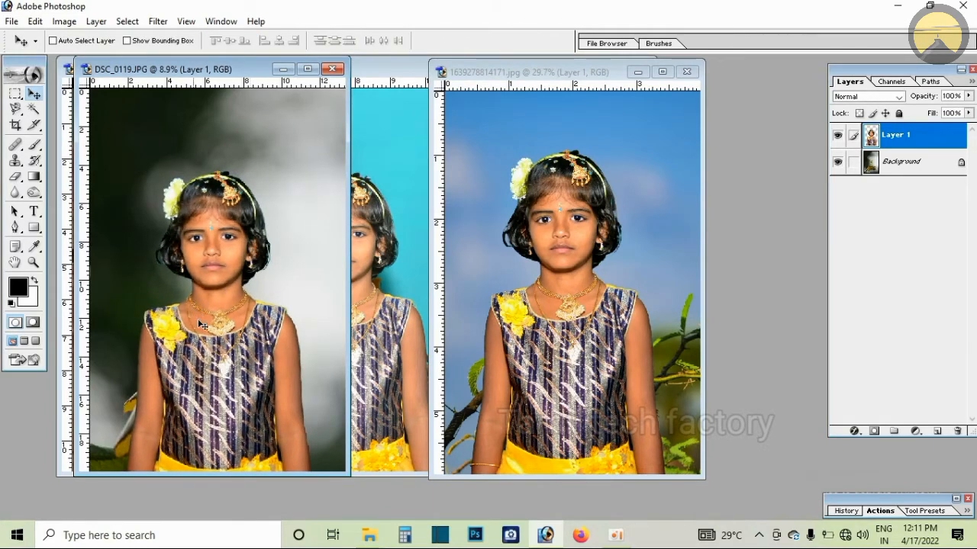
pyautogui.moveTo(217, 329); pyautogui.dragTo(216, 317)
# Step: Adjust the Levels of the Background layer behind the girl in DSC_0119
pyautogui.rightClick(327, 211)
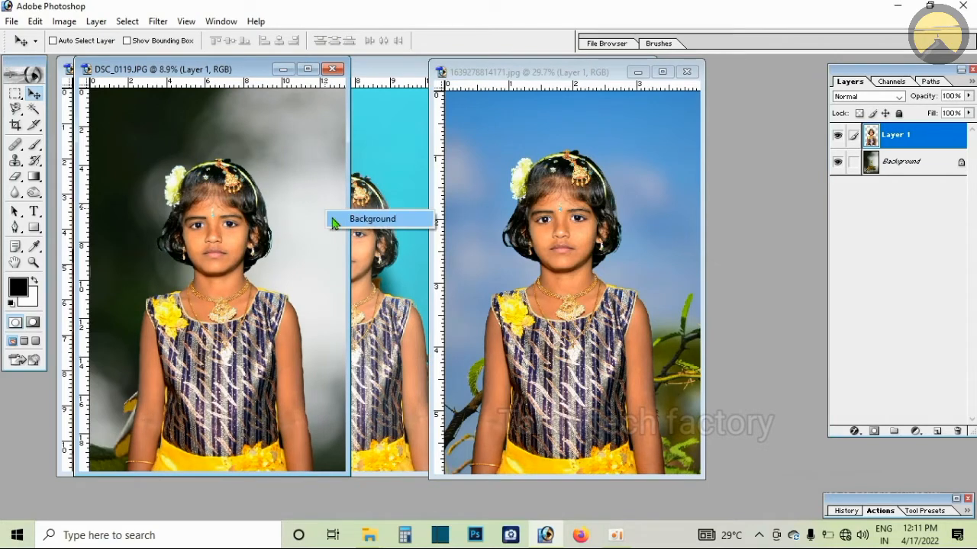
pyautogui.click(341, 221)
pyautogui.hotkey('alt', 'i')
pyautogui.hotkey('ctrl', 'l')
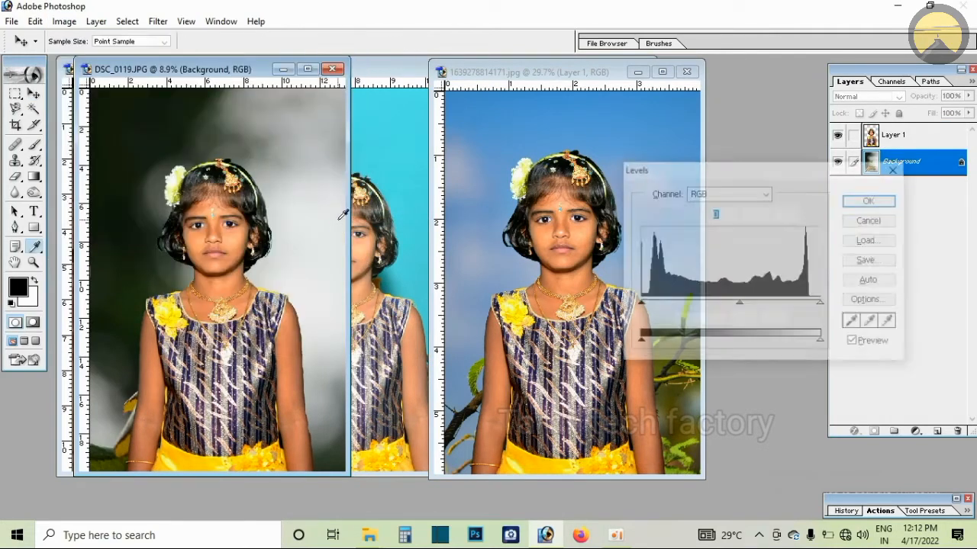
pyautogui.click(871, 200)
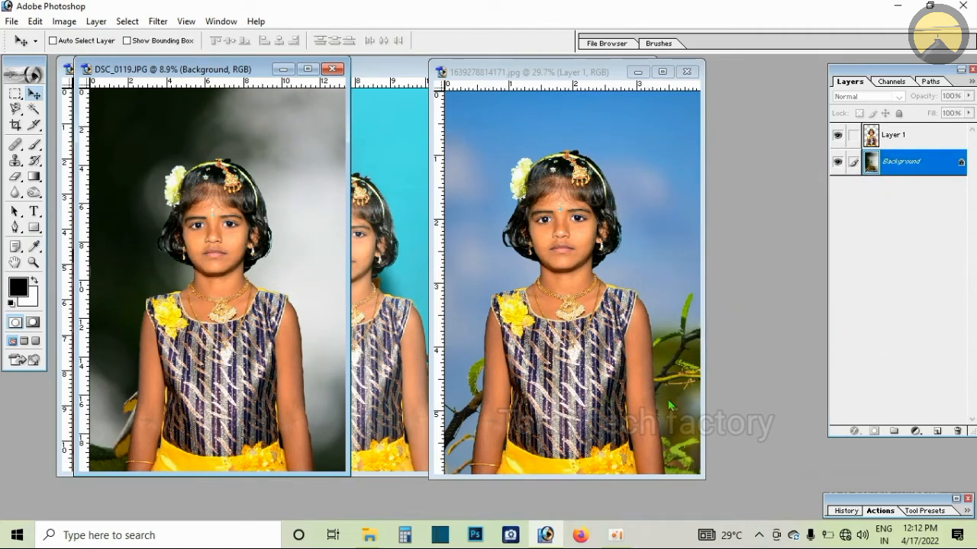
# Step: Open DSC_0116 from the 101D3300 folder in Photoshop, rotate its canvas 90° counterclockwise and place its window beside DSC_0119
pyautogui.click(369, 538)
pyautogui.click(399, 488)
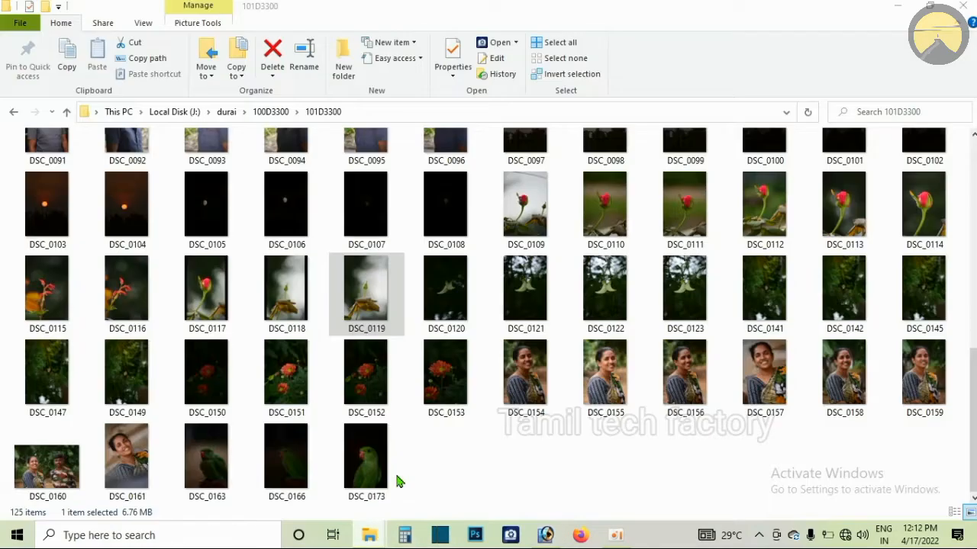
pyautogui.moveTo(124, 299); pyautogui.dragTo(309, 355)
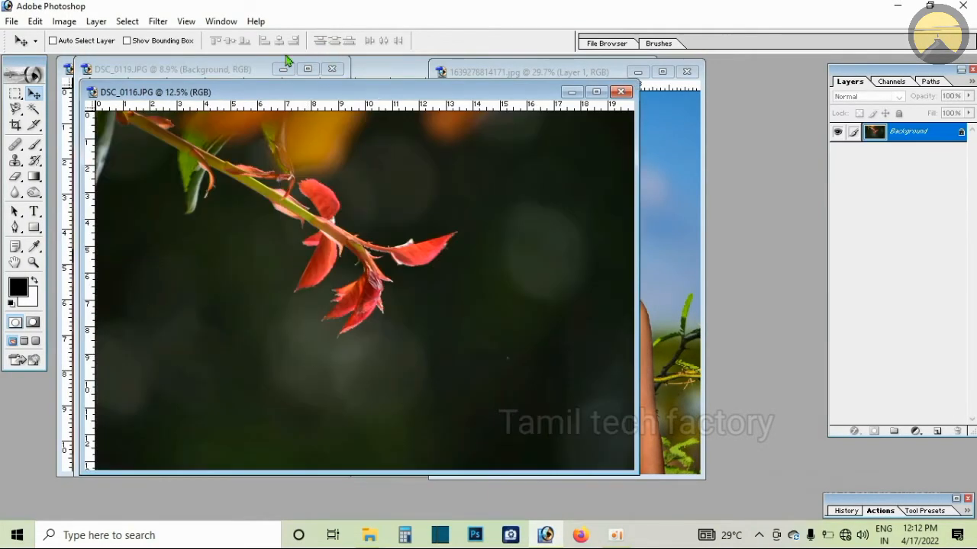
pyautogui.click(64, 22)
pyautogui.moveTo(145, 163)
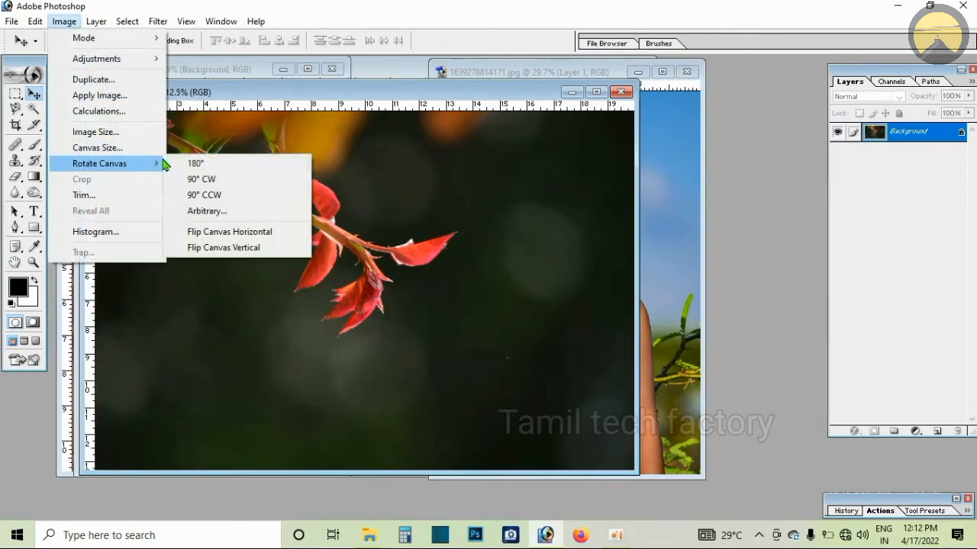
pyautogui.click(223, 200)
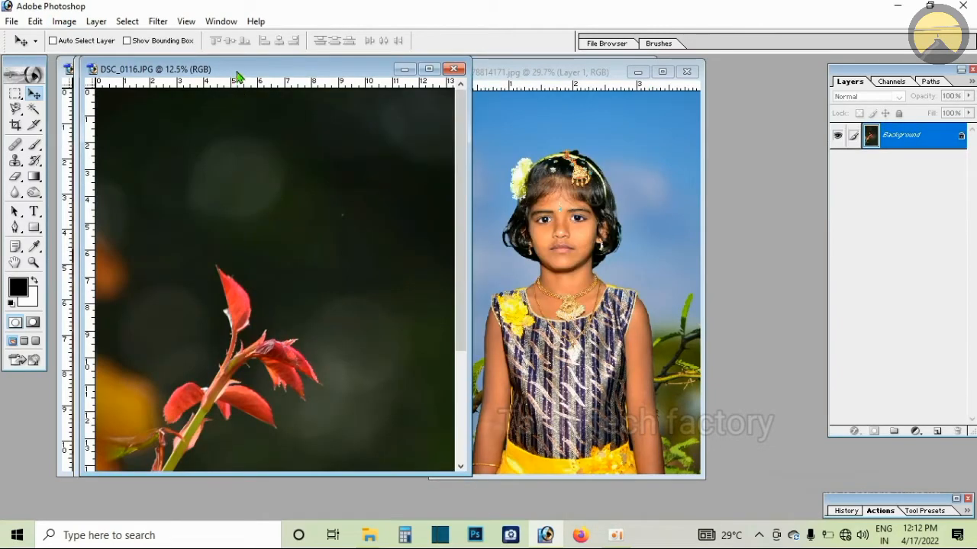
pyautogui.moveTo(236, 71); pyautogui.dragTo(586, 83)
pyautogui.click(264, 246)
pyautogui.moveTo(218, 318); pyautogui.dragTo(573, 316)
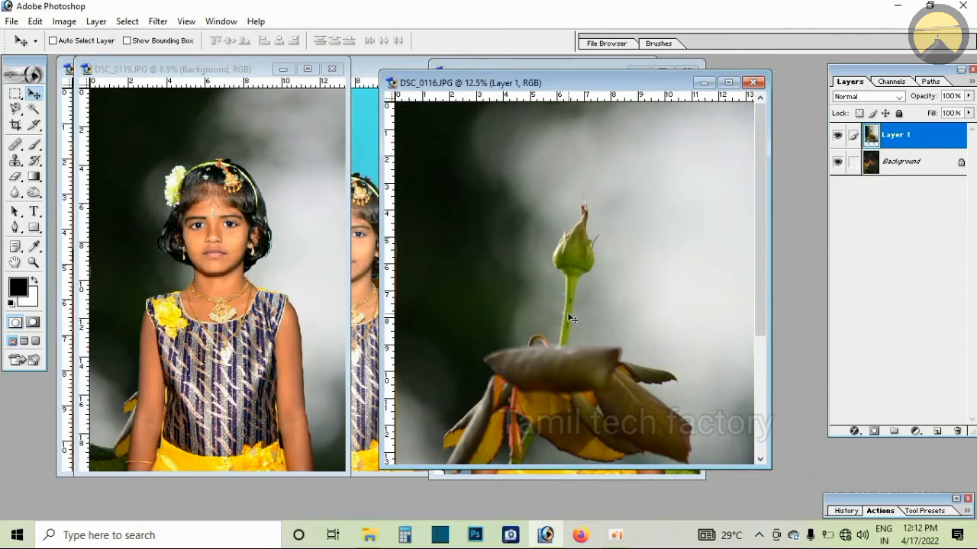
pyautogui.hotkey('ctrl', 'z')
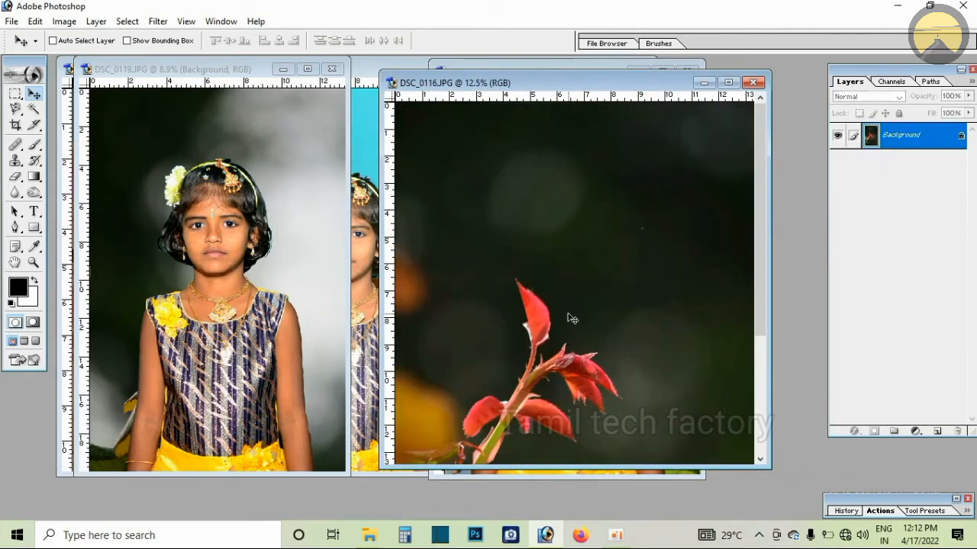
# Step: Copy the girl's layer from DSC_0119 into the red-leaf photo DSC_0116, centred with her skirt at the lower edge
pyautogui.click(212, 321)
pyautogui.rightClick(211, 320)
pyautogui.click(224, 331)
pyautogui.moveTo(224, 329); pyautogui.dragTo(507, 405)
pyautogui.hotkey('ctrl', '0')
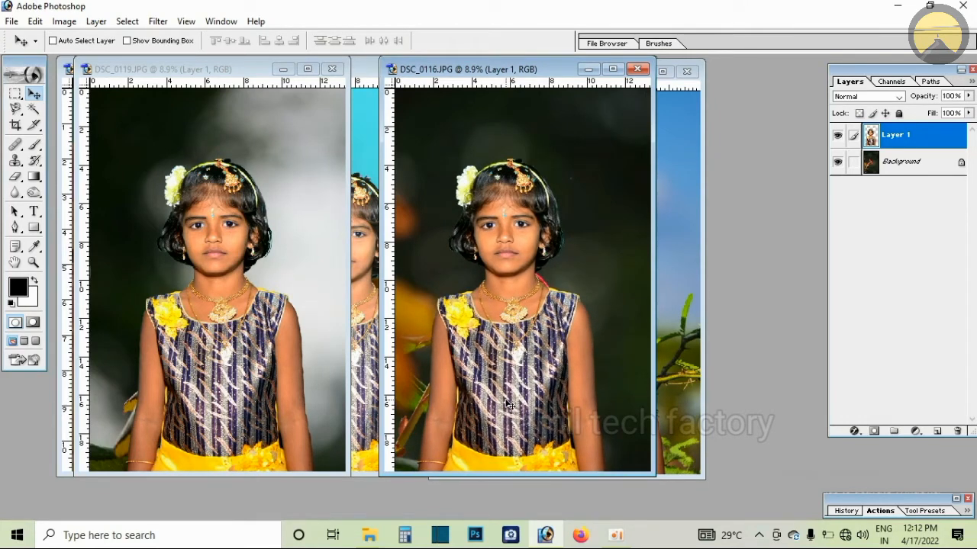
# Step: Set up the Burn tool with a 300-pixel brush for the teal fringe along the girl's hair in DSC_0116
pyautogui.moveTo(553, 195); pyautogui.dragTo(592, 257)
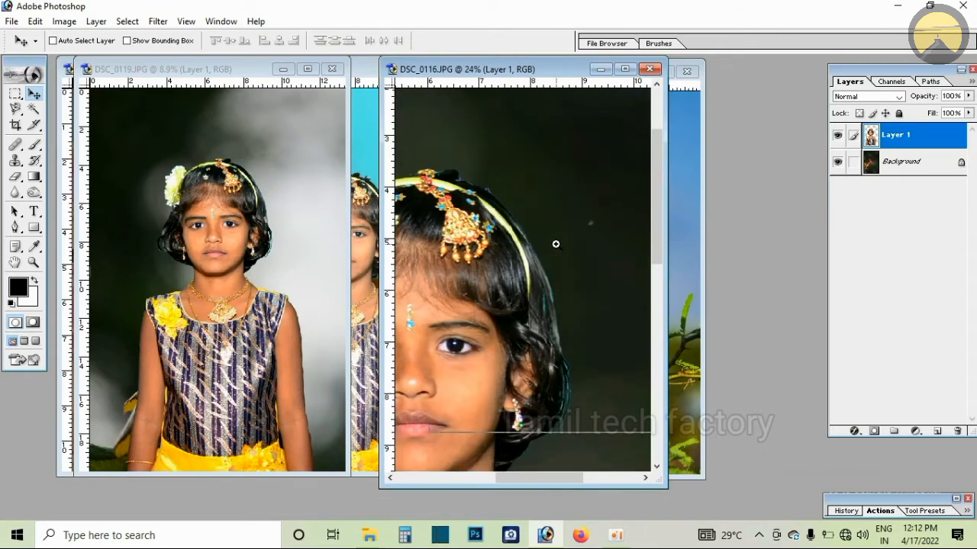
pyautogui.keyDown('ctrl'); pyautogui.click(556, 244); pyautogui.keyUp('ctrl')
pyautogui.keyDown('ctrl'); pyautogui.click(556, 244); pyautogui.keyUp('ctrl')
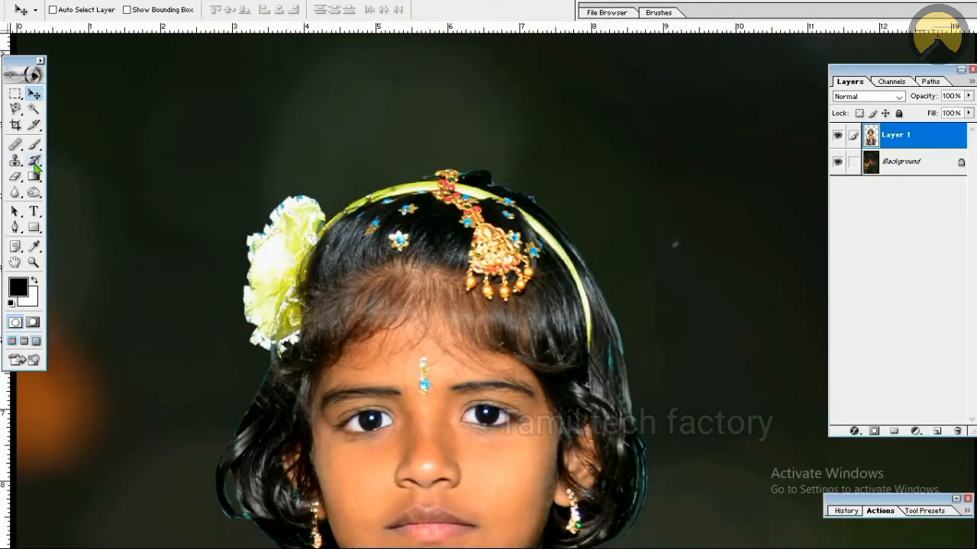
pyautogui.click(35, 194)
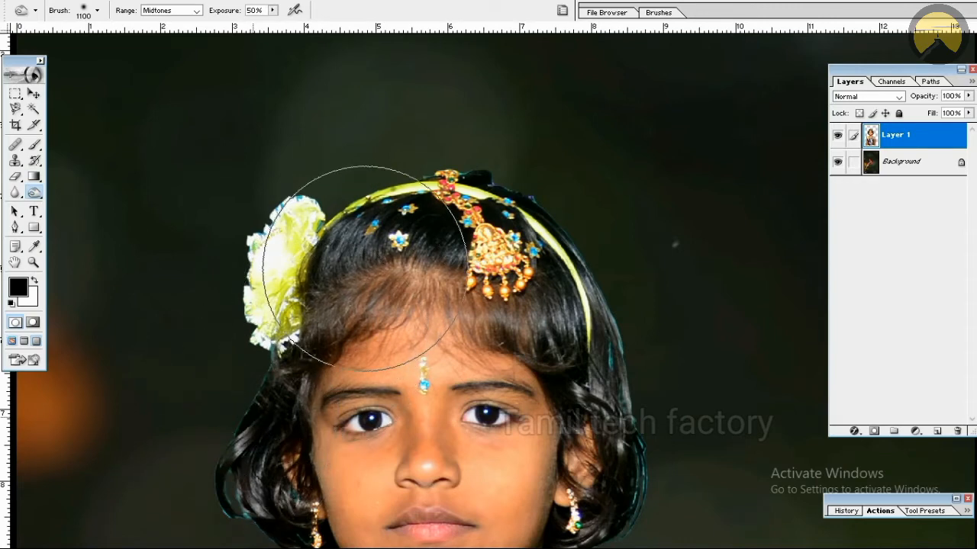
pyautogui.press('[')
pyautogui.press('[')
pyautogui.press('[')
pyautogui.press('[')
pyautogui.press('[')
pyautogui.press('[')
pyautogui.press('[')
pyautogui.press('[')
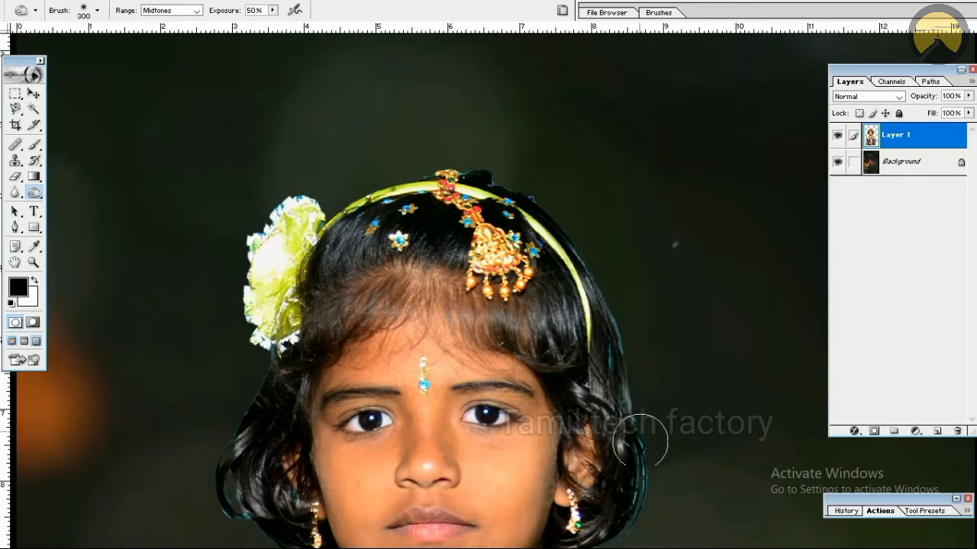
# Step: Neutralise the teal hair fringe on Layer 1 with Selective Color on Cyans: Cyan -100, Magenta, Yellow and Black +100
pyautogui.scroll(-3, 639, 428)
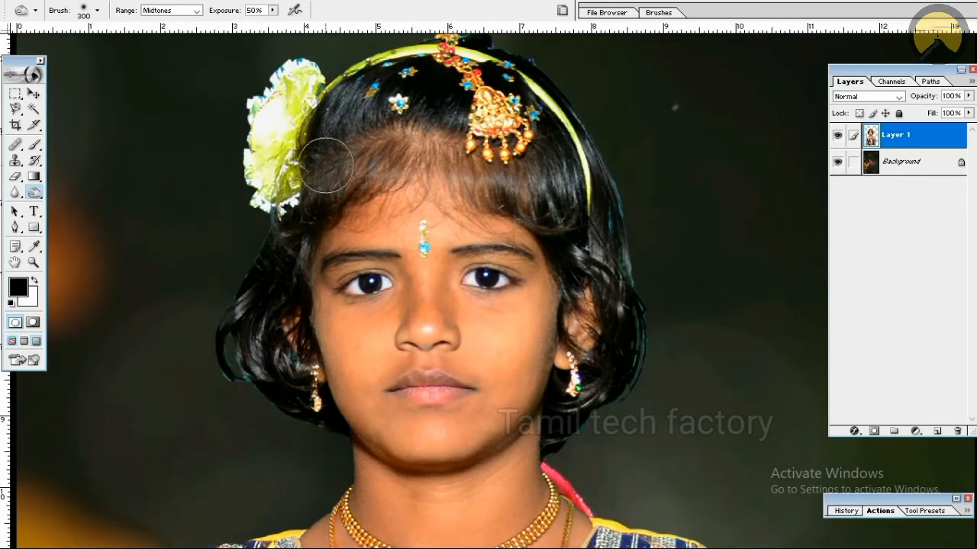
pyautogui.hotkey('alt', 'i')
pyautogui.press('a')
pyautogui.press('s')
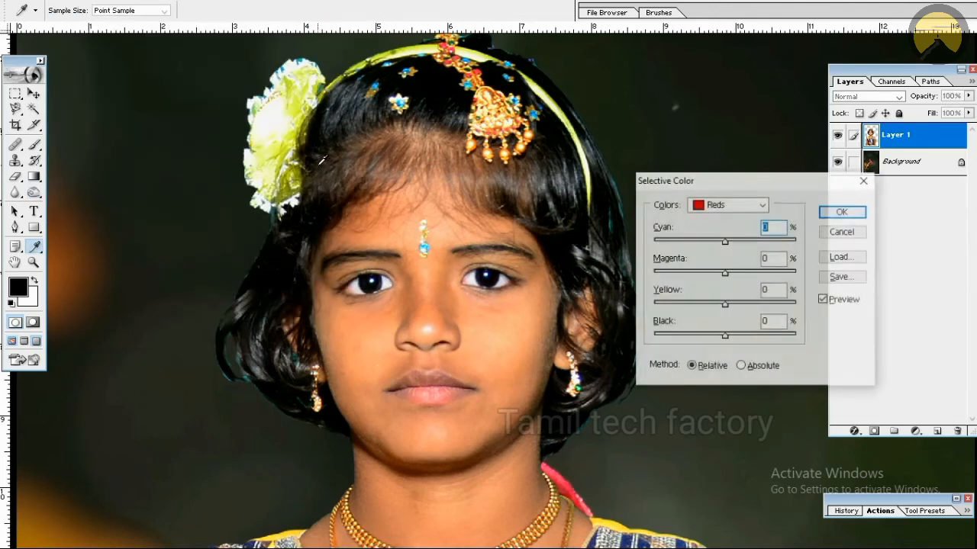
pyautogui.click(755, 204)
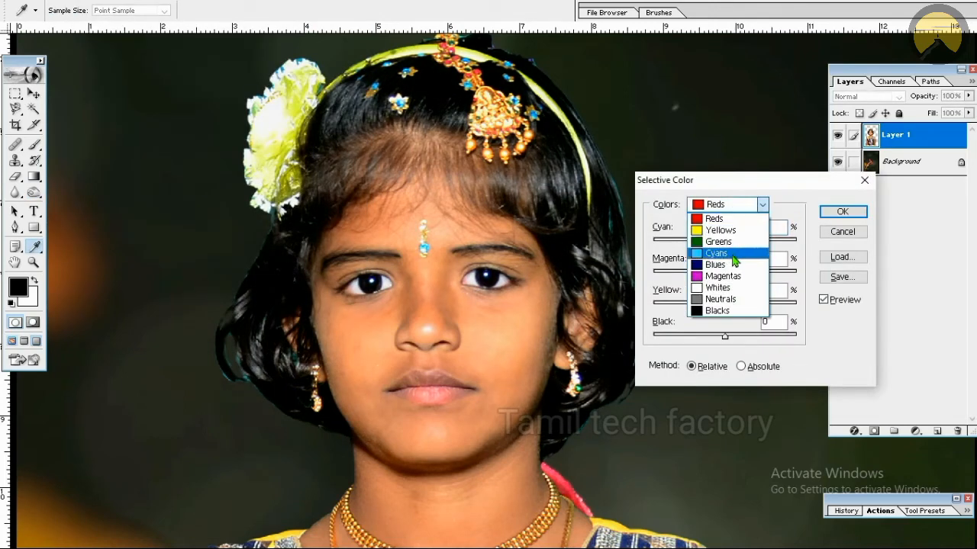
pyautogui.click(731, 252)
pyautogui.moveTo(725, 337); pyautogui.dragTo(839, 344)
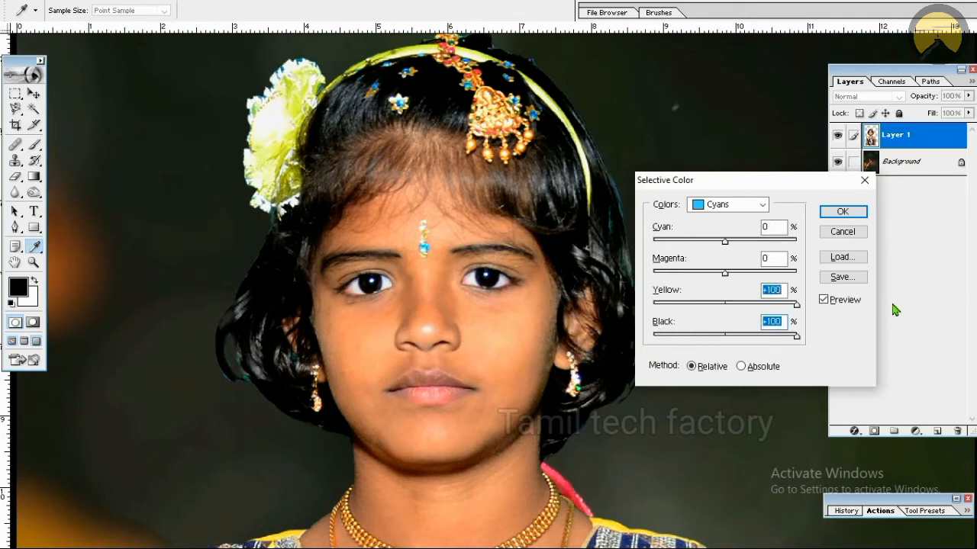
pyautogui.moveTo(724, 273); pyautogui.dragTo(817, 272)
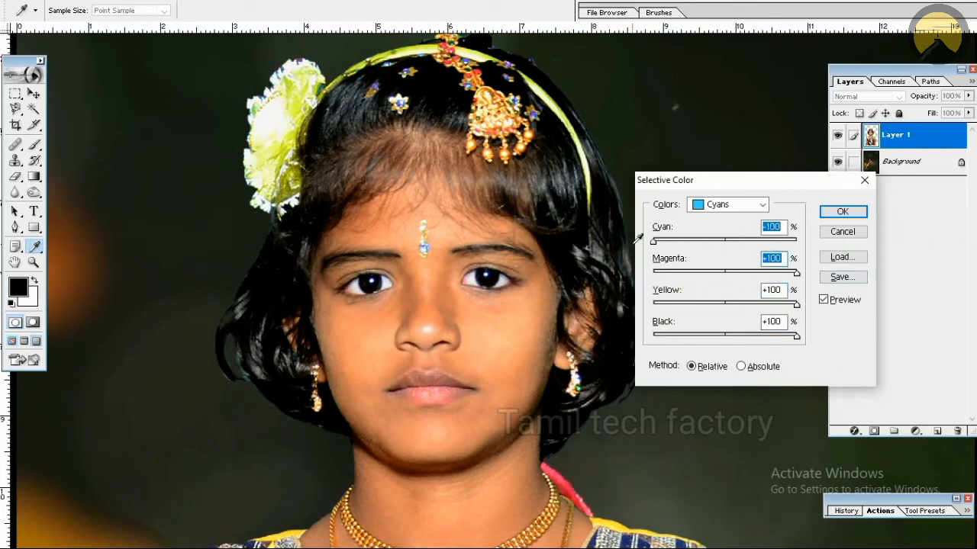
pyautogui.click(845, 214)
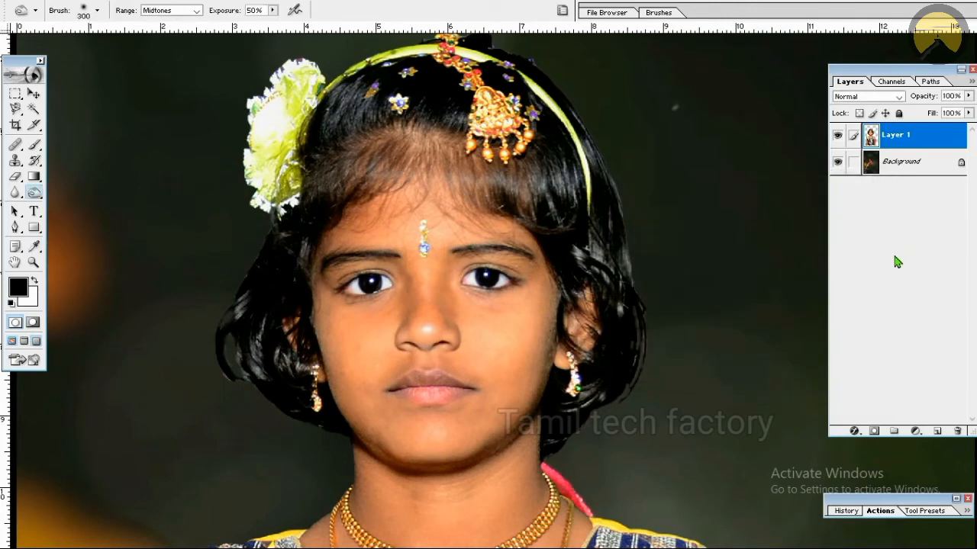
pyautogui.hotkey('ctrl', '0')
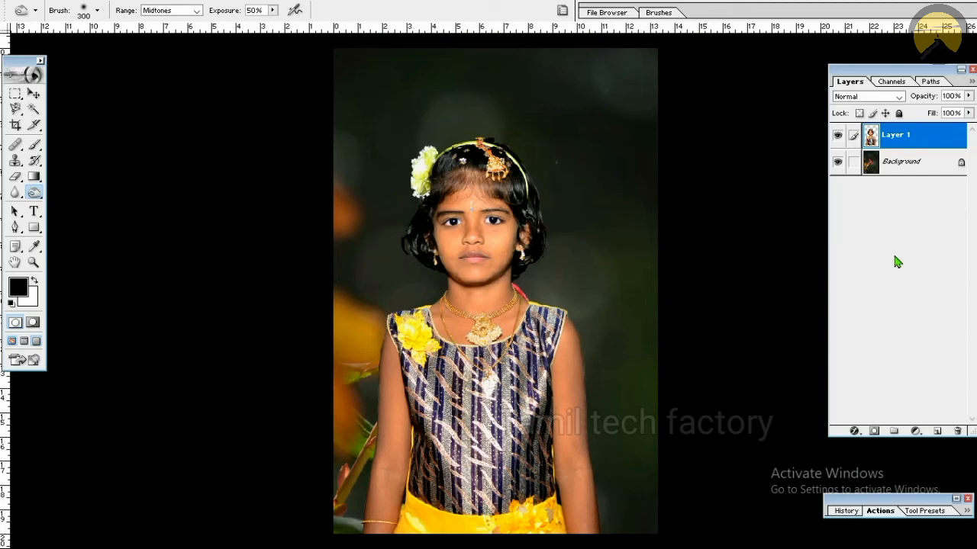
pyautogui.press('f')
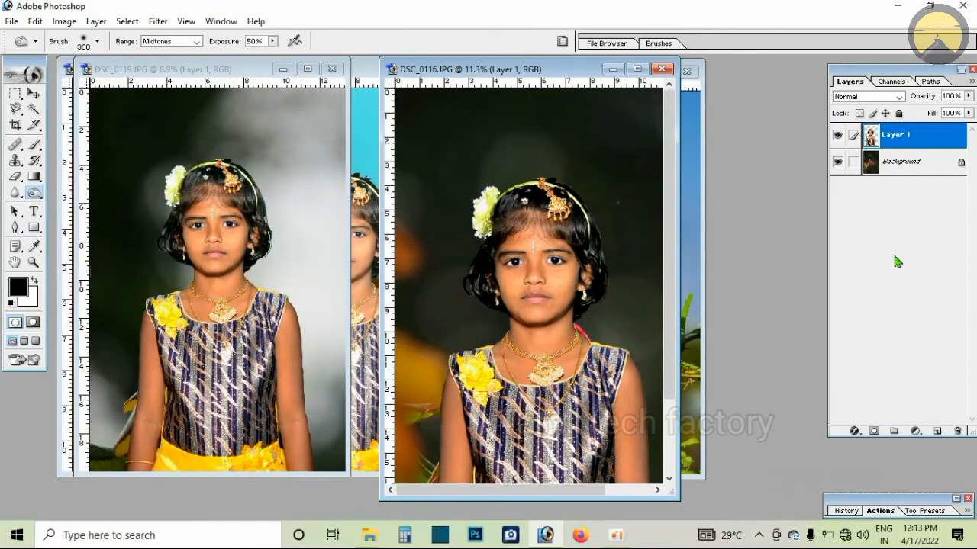
pyautogui.hotkey('ctrl', '0')
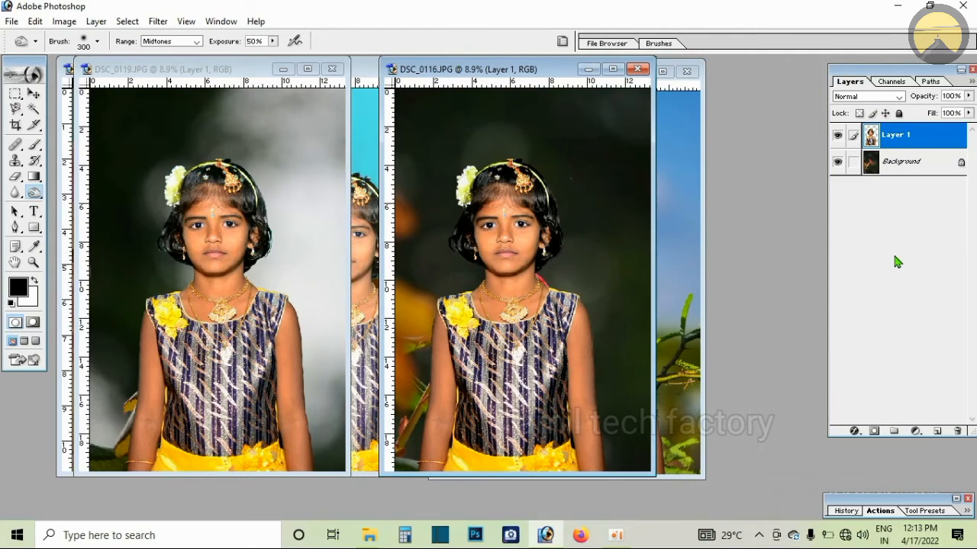
pyautogui.hotkey('ctrl', 'shift', 's')
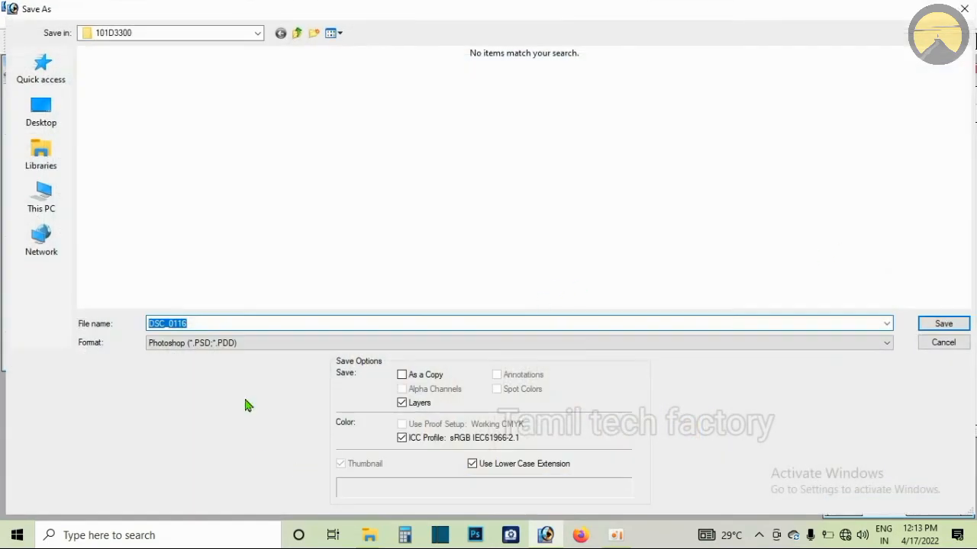
pyautogui.click(181, 353)
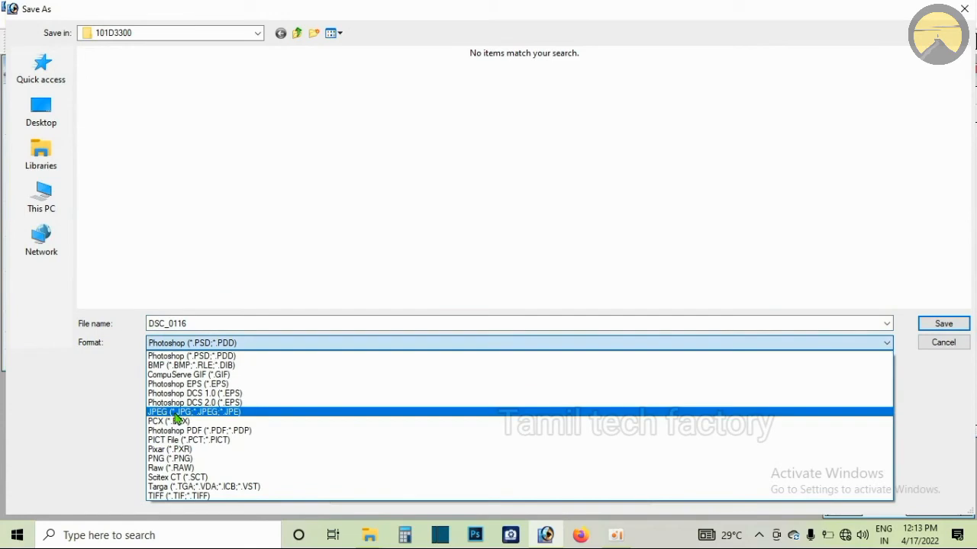
pyautogui.click(177, 412)
pyautogui.click(246, 344)
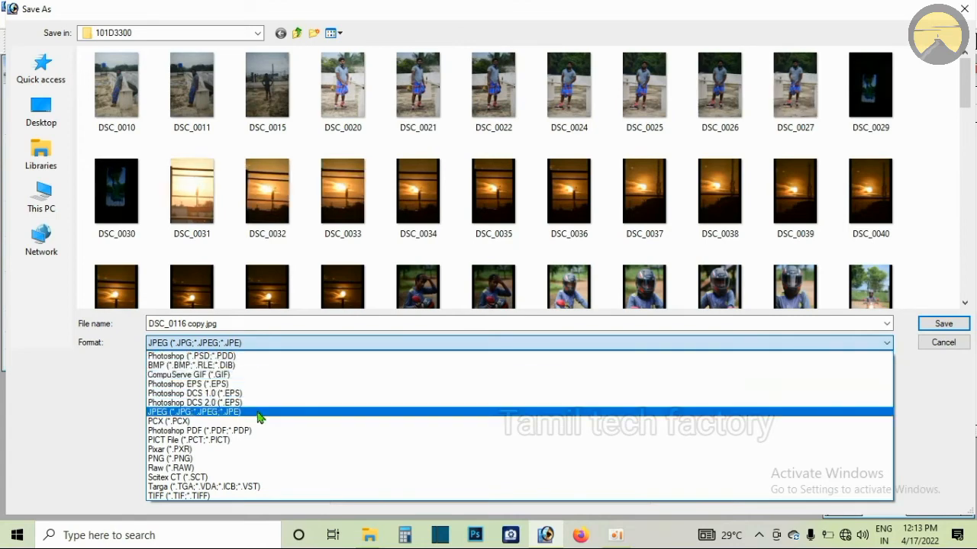
pyautogui.click(227, 356)
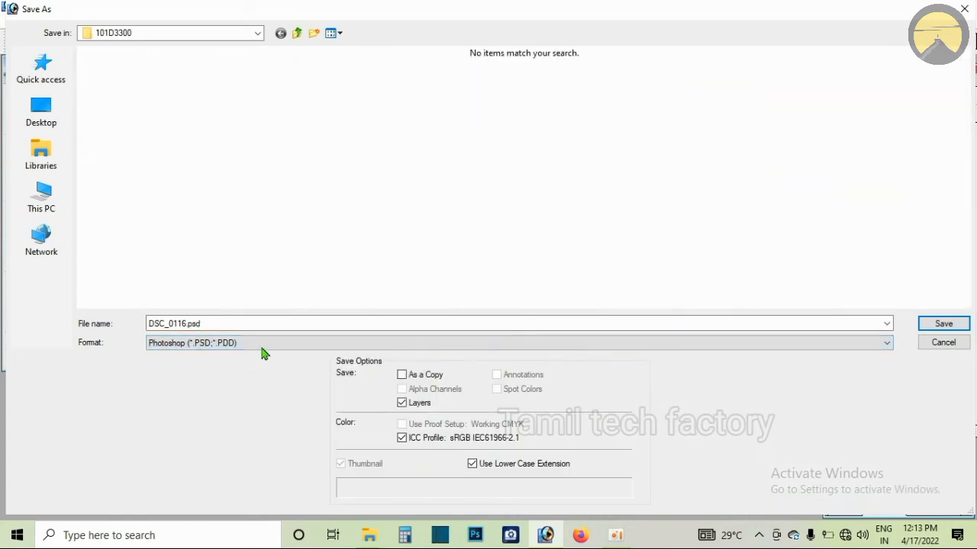
pyautogui.click(940, 348)
# Step: Select the girl's layer in DSC_0116 and start saving the composite under a new location, choosing the Desktop
pyautogui.press('v')
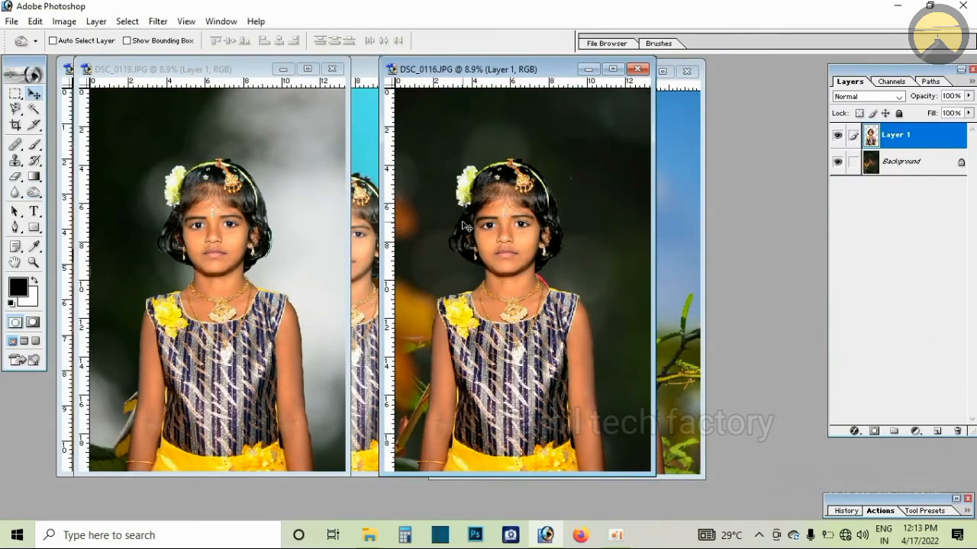
pyautogui.rightClick(494, 193)
pyautogui.click(511, 203)
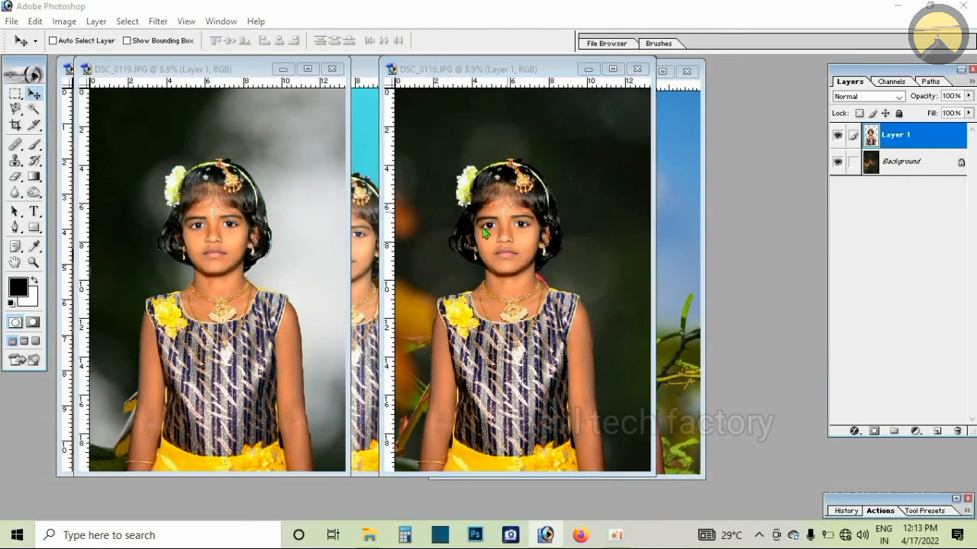
pyautogui.hotkey('ctrl', 'shift', 's')
pyautogui.click(42, 110)
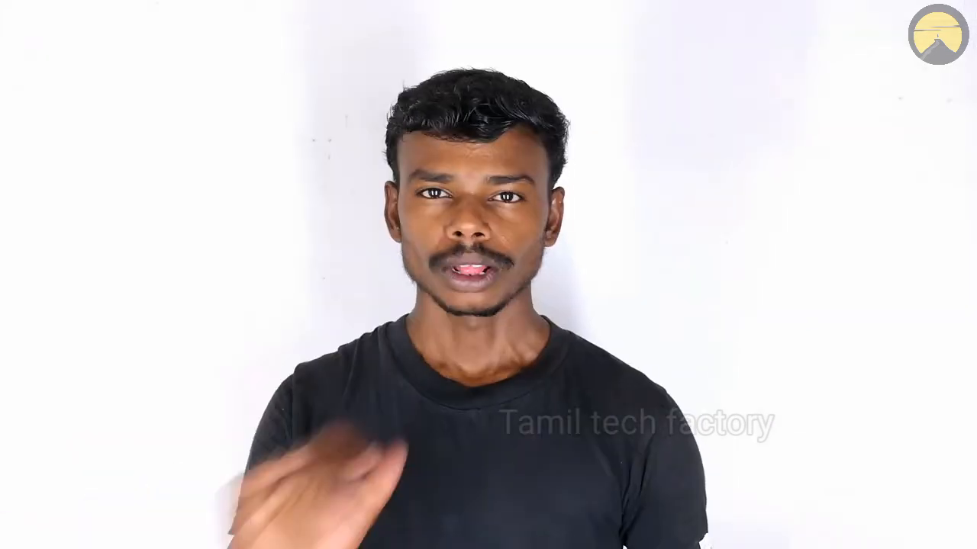